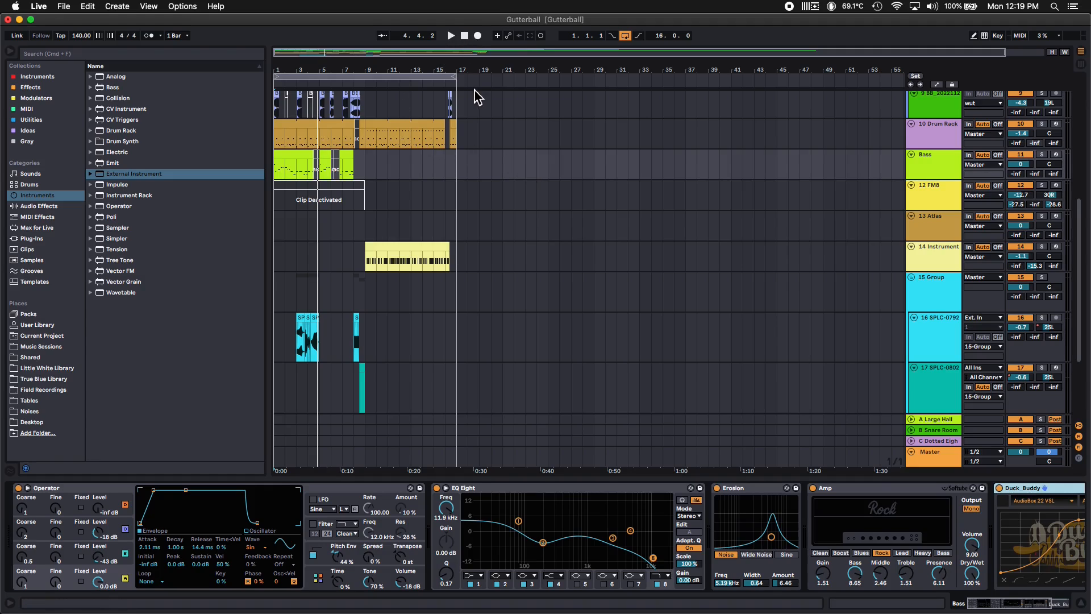
# Solo the Bass track and play the arrangement to hear the bass alone
pyautogui.press('s')
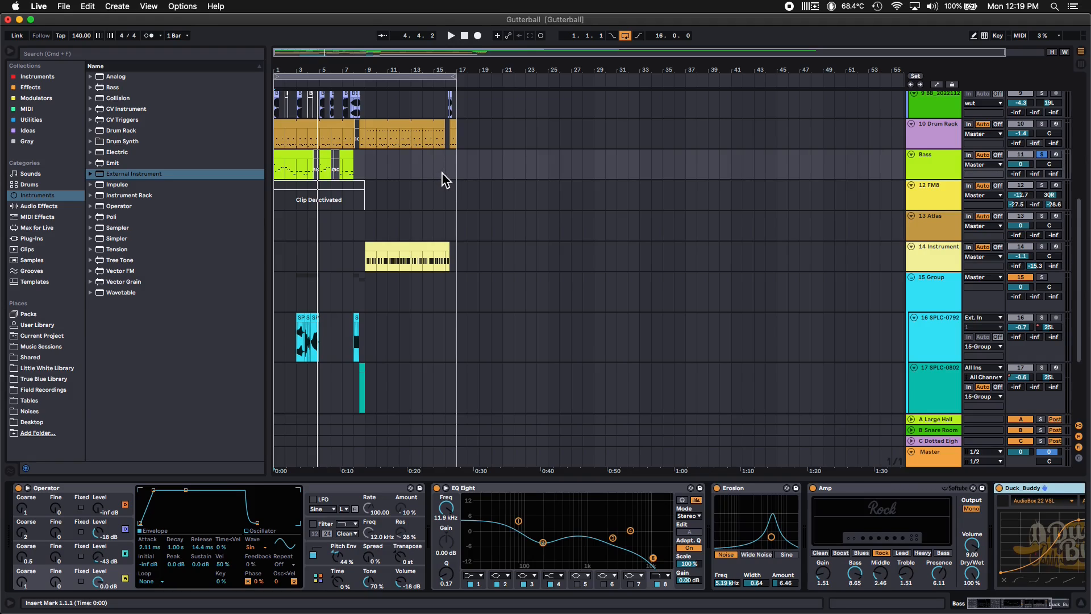
pyautogui.press('space')
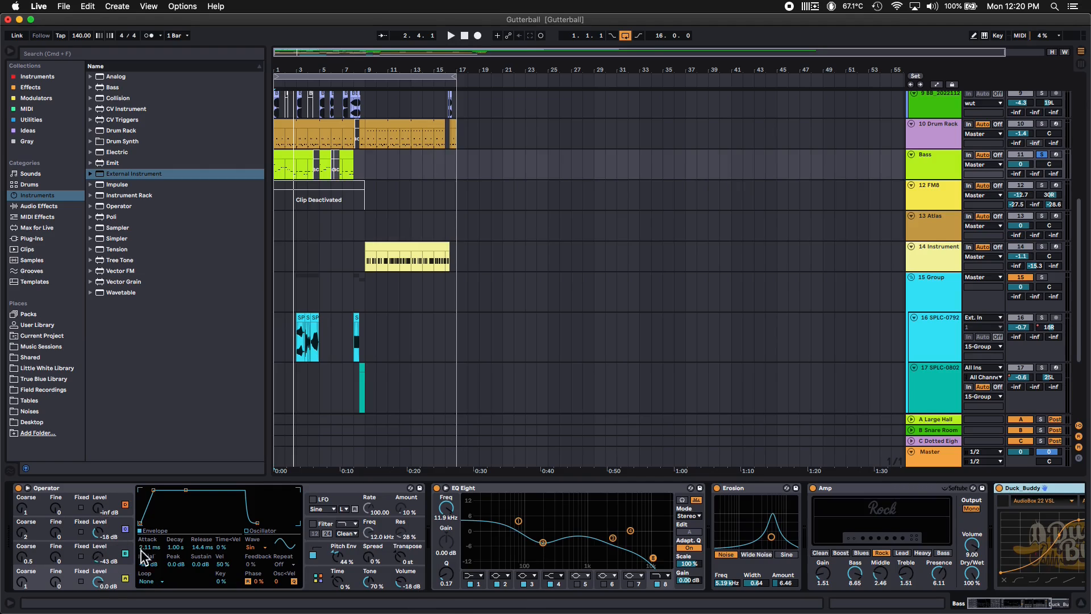
# Search the browser for "meq" and add MEqualizer to the end of the Bass track's device chain, after Duck Buddy
pyautogui.hscroll(5, 881, 568)
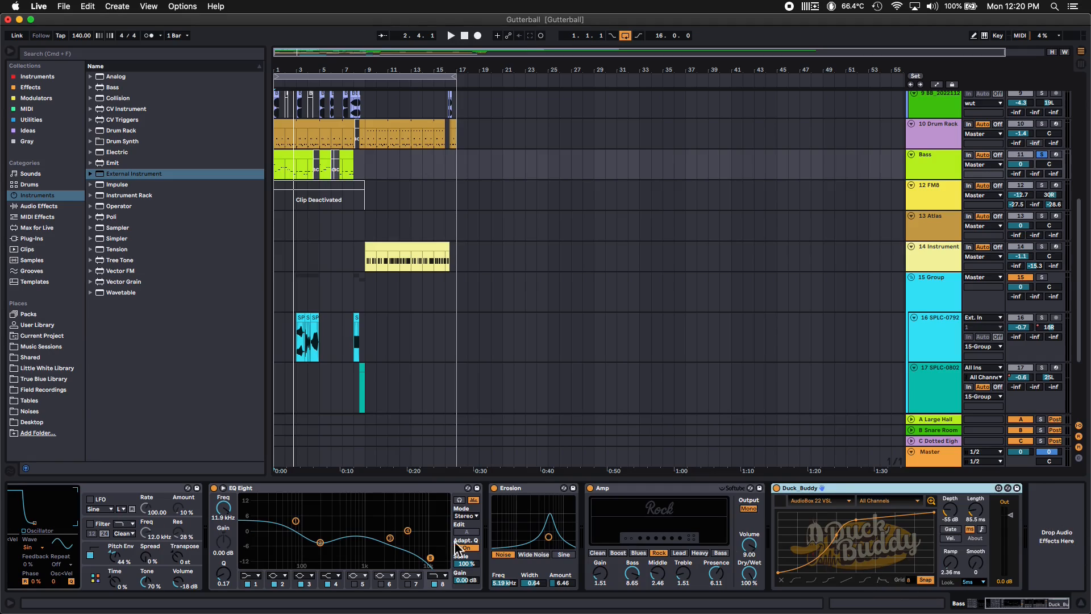
pyautogui.click(1056, 528)
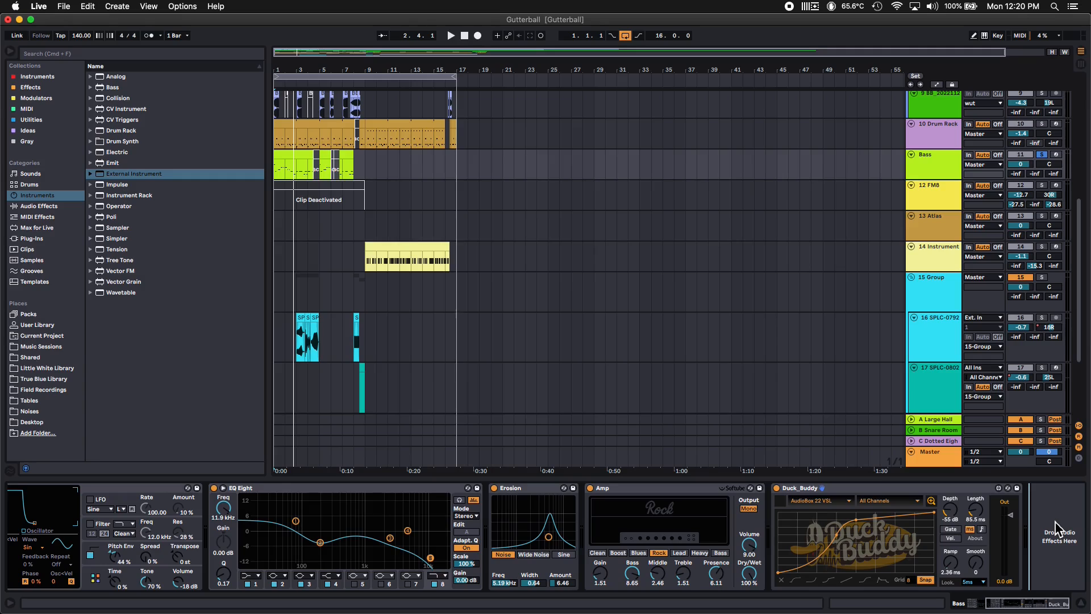
pyautogui.press('cmd+f')
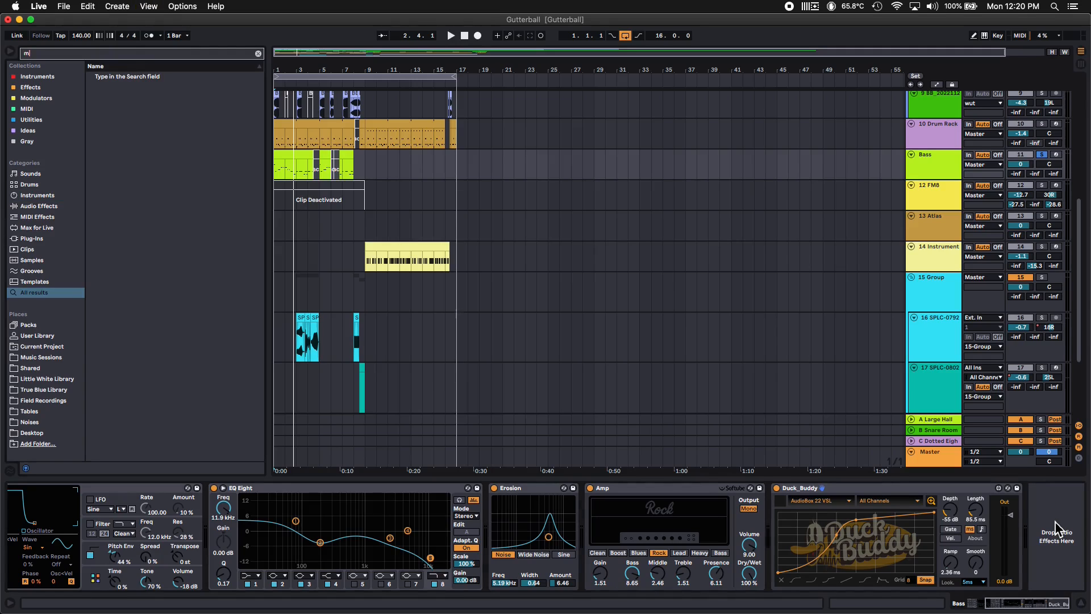
pyautogui.write('me')
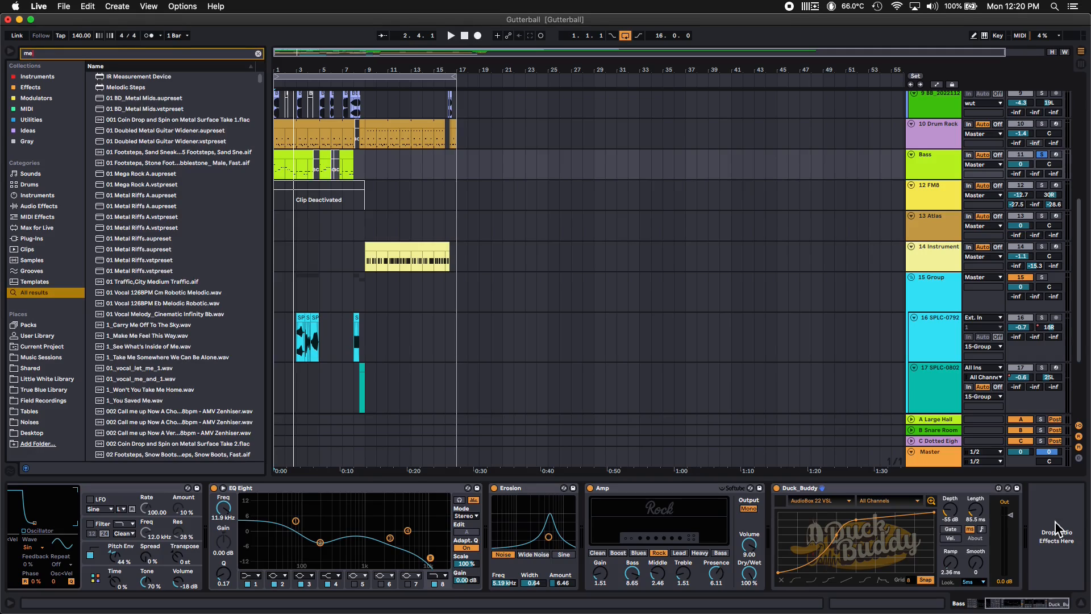
pyautogui.write('lq')
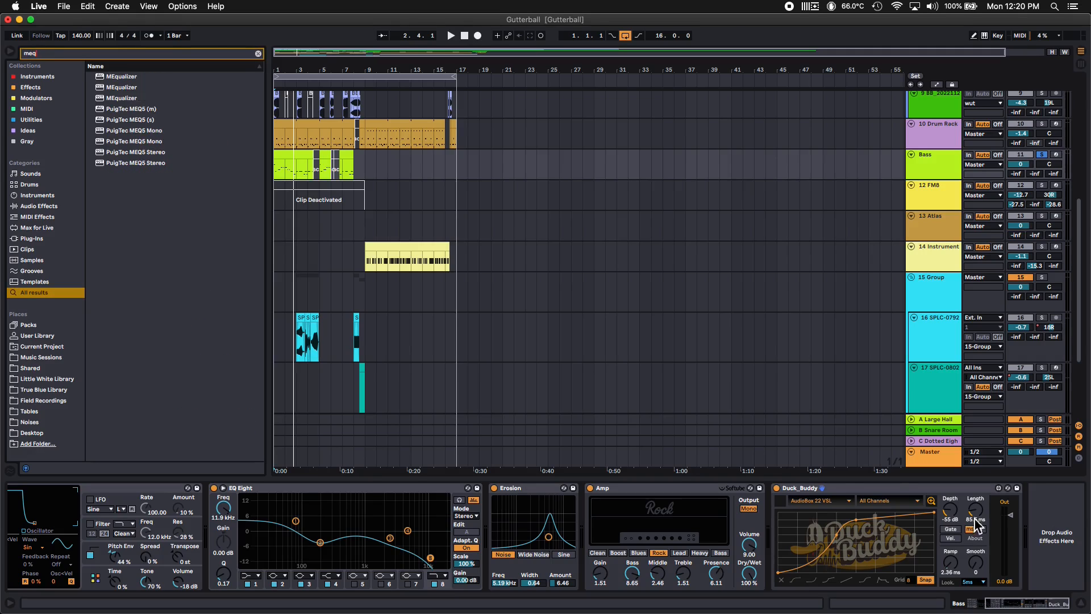
pyautogui.moveTo(118, 100)
pyautogui.mouseDown()
pyautogui.moveTo(745, 365)
pyautogui.moveTo(998, 589)
pyautogui.moveTo(1053, 536)
pyautogui.mouseUp()
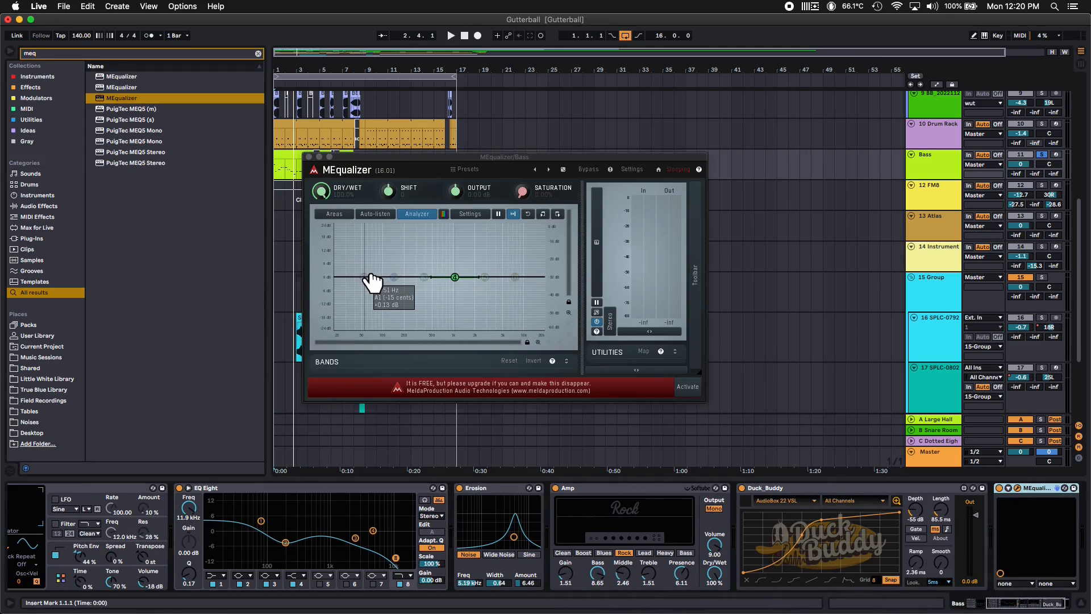
# Show MEqualizer's band controls, enable band 1 and set its filter type to Peak
pyautogui.click(570, 361)
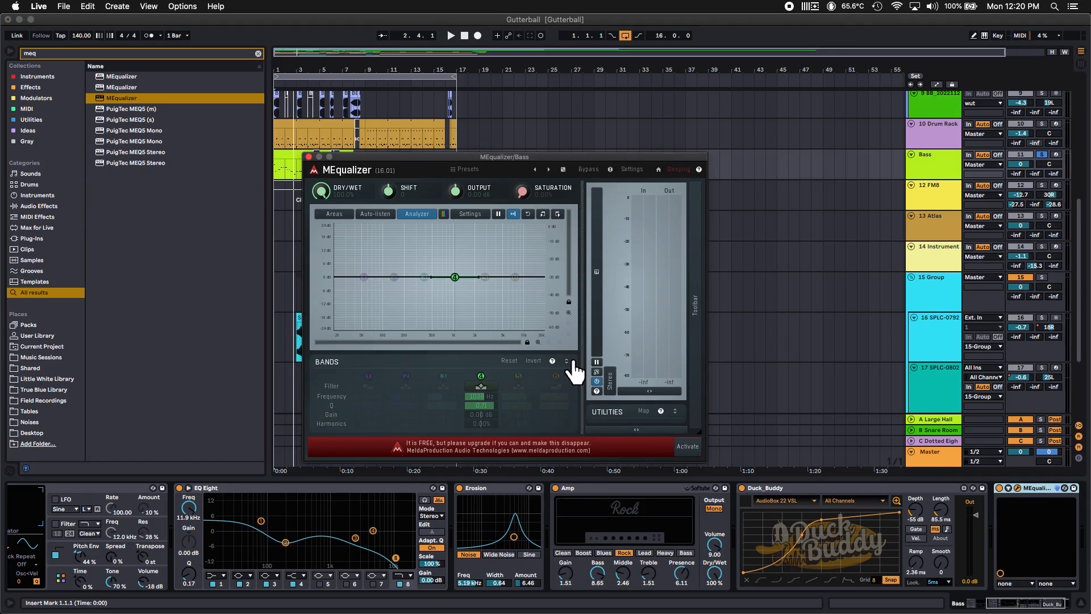
pyautogui.click(368, 379)
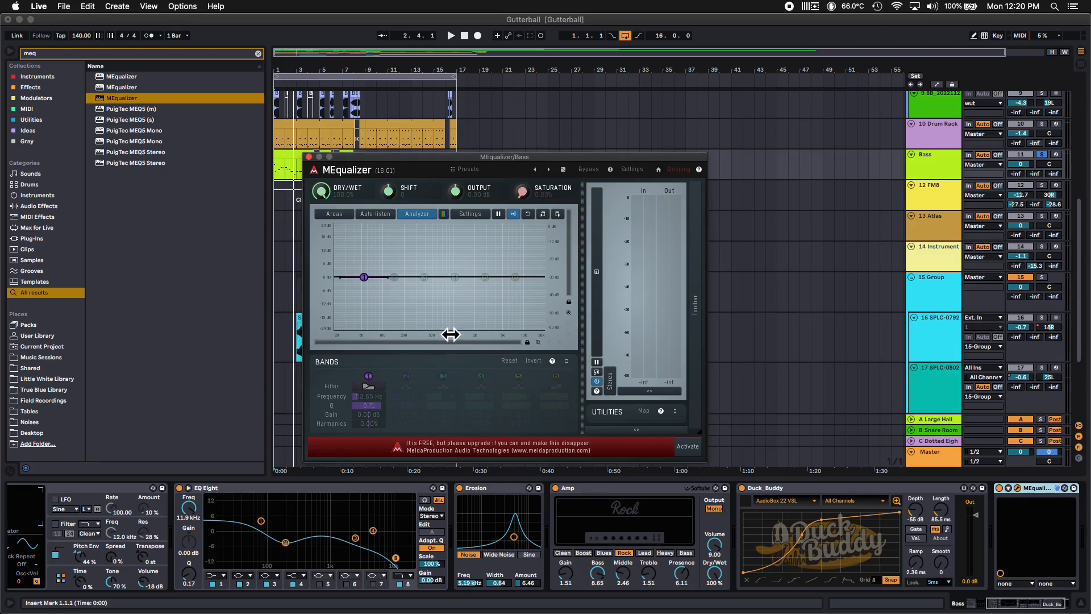
pyautogui.click(371, 388)
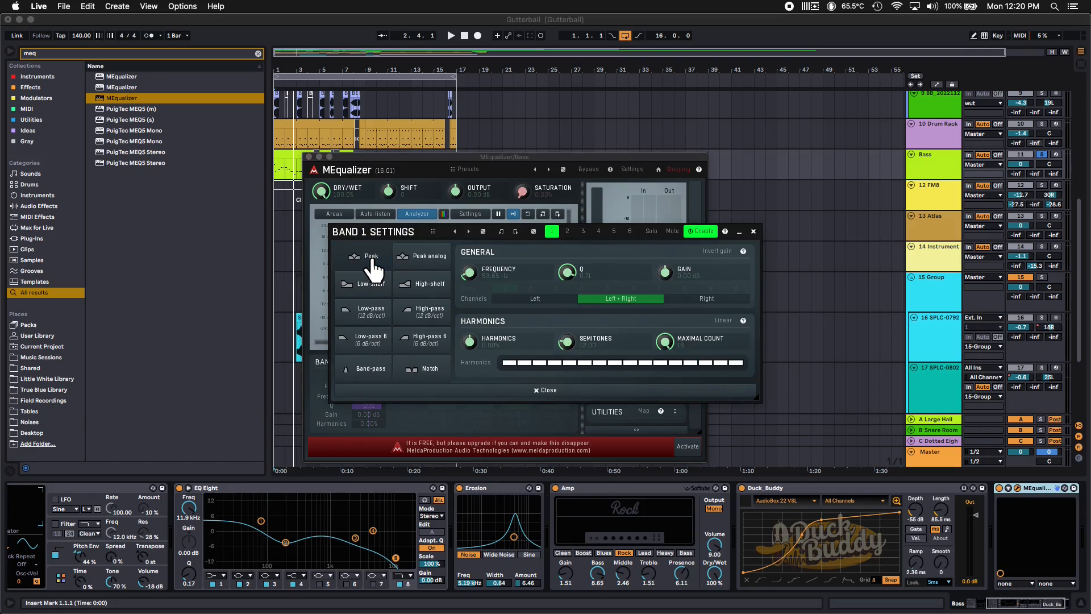
pyautogui.click(533, 391)
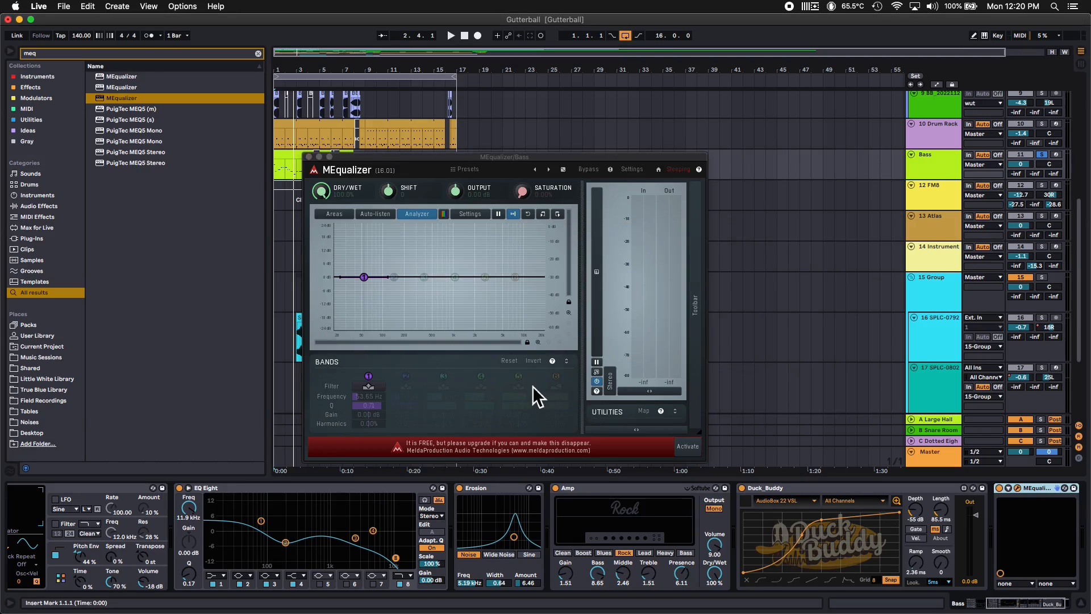
# Narrow band 1's Q and lower its gain to make a tight low-frequency cut, auditioning it on the bass
pyautogui.click(373, 405)
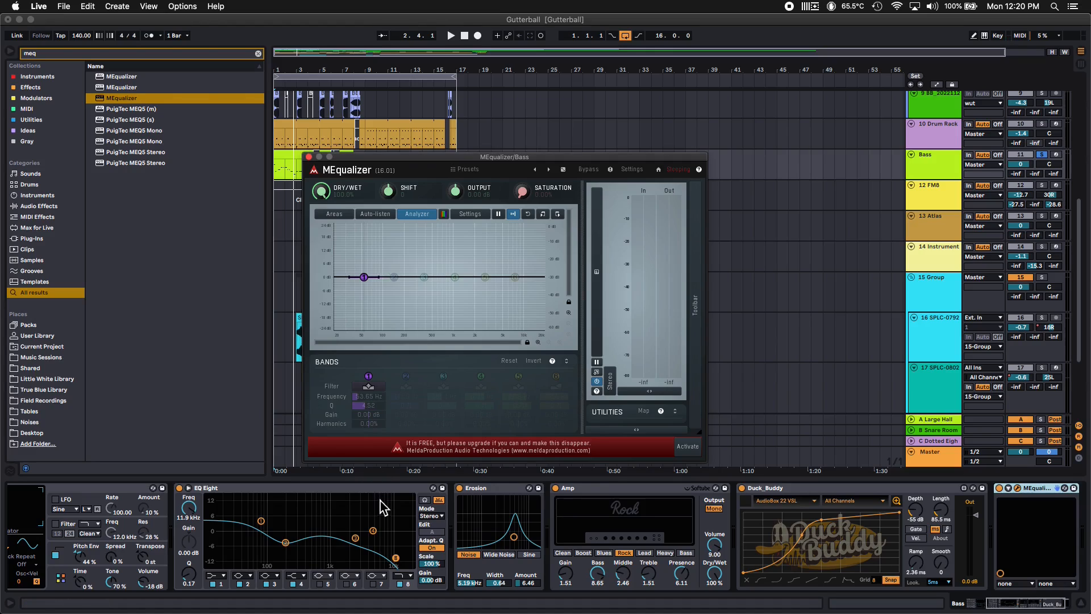
pyautogui.moveTo(377, 417); pyautogui.dragTo(377, 449)
pyautogui.press('space')
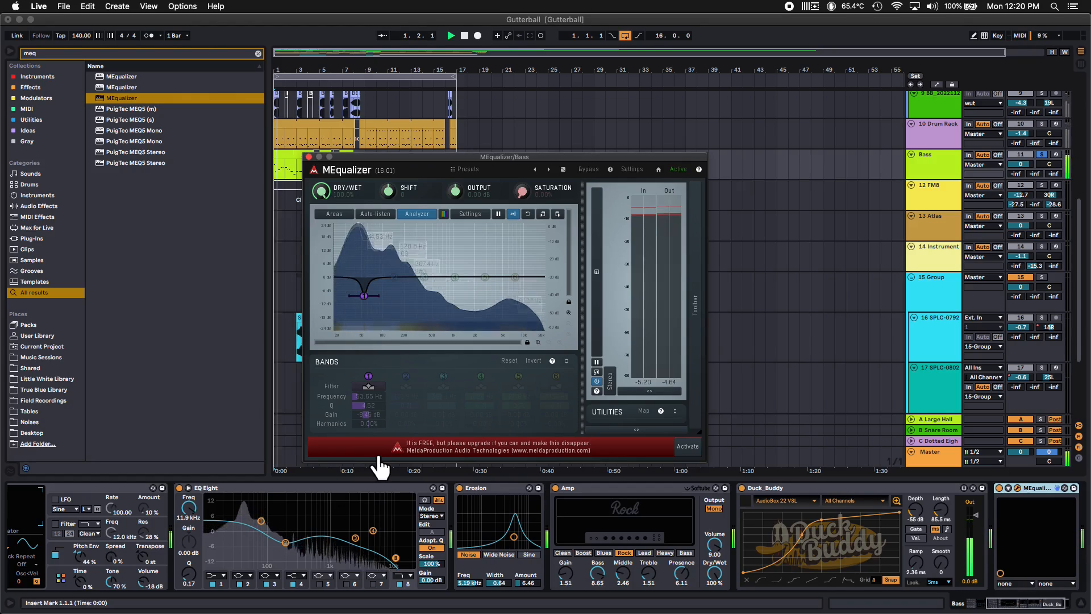
pyautogui.press('space')
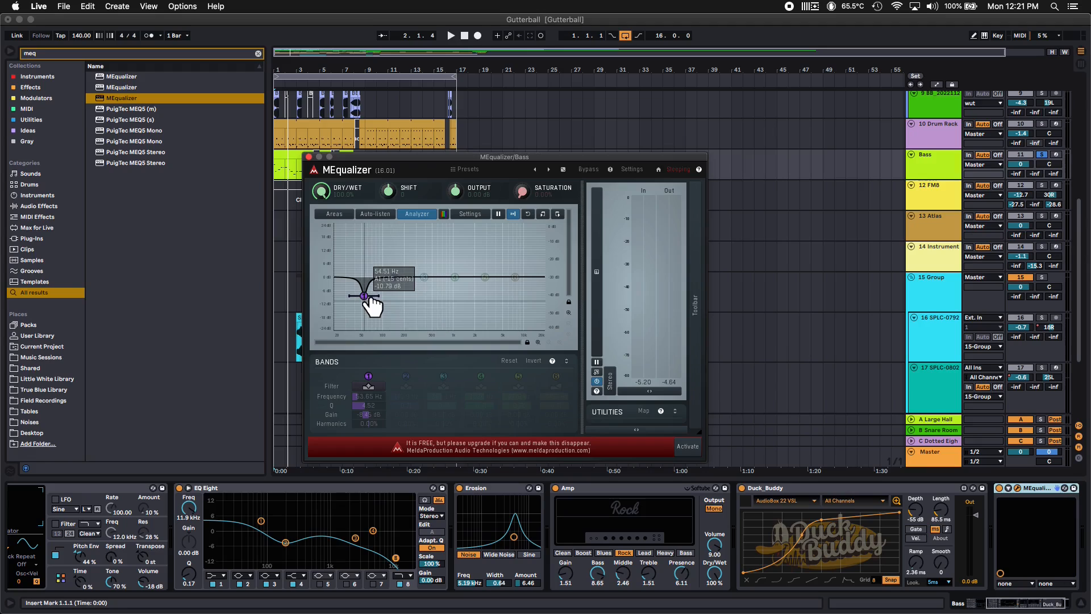
# Open MEqualizer's MIDI settings from its expanded toolbar and enable the note controllers
pyautogui.moveTo(398, 157); pyautogui.dragTo(544, 205)
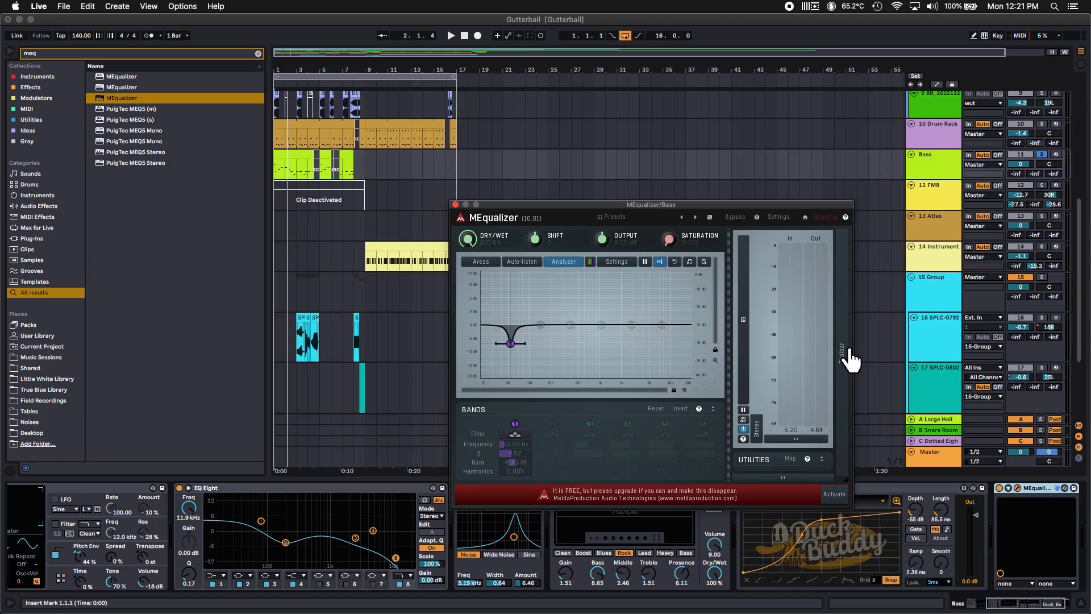
pyautogui.click(853, 431)
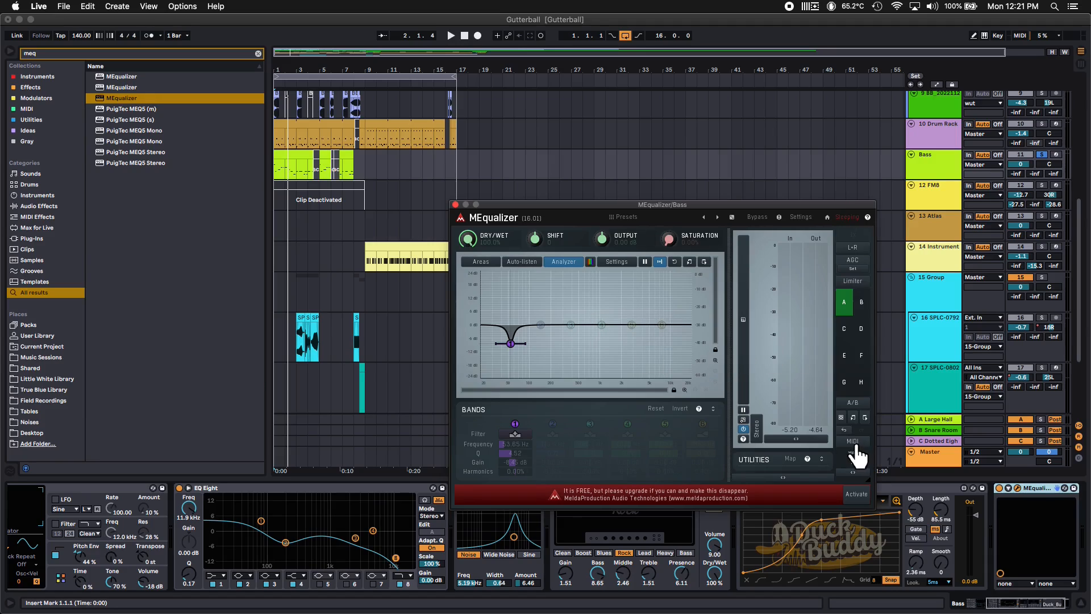
pyautogui.click(854, 443)
pyautogui.click(355, 181)
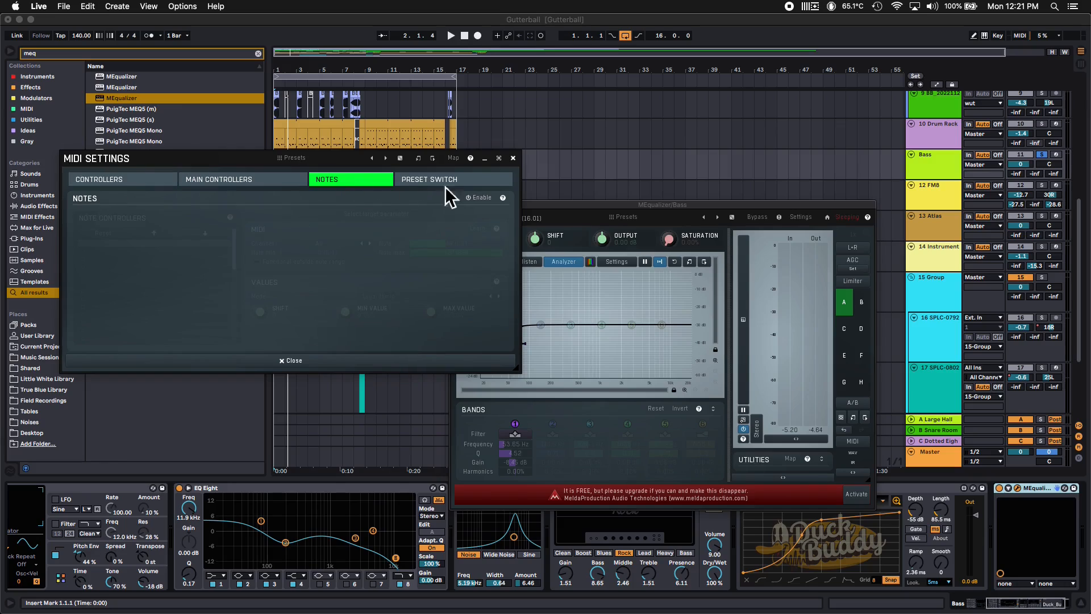
pyautogui.click(479, 198)
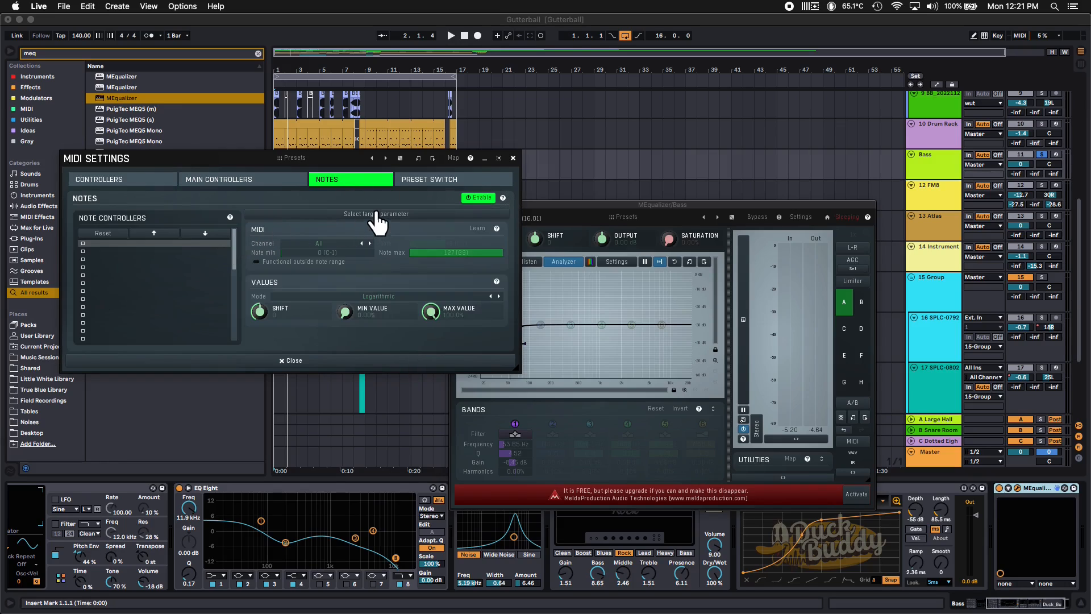
# Assign EQ 1 - Frequency 1 as the target parameter of the first note controller
pyautogui.click(389, 219)
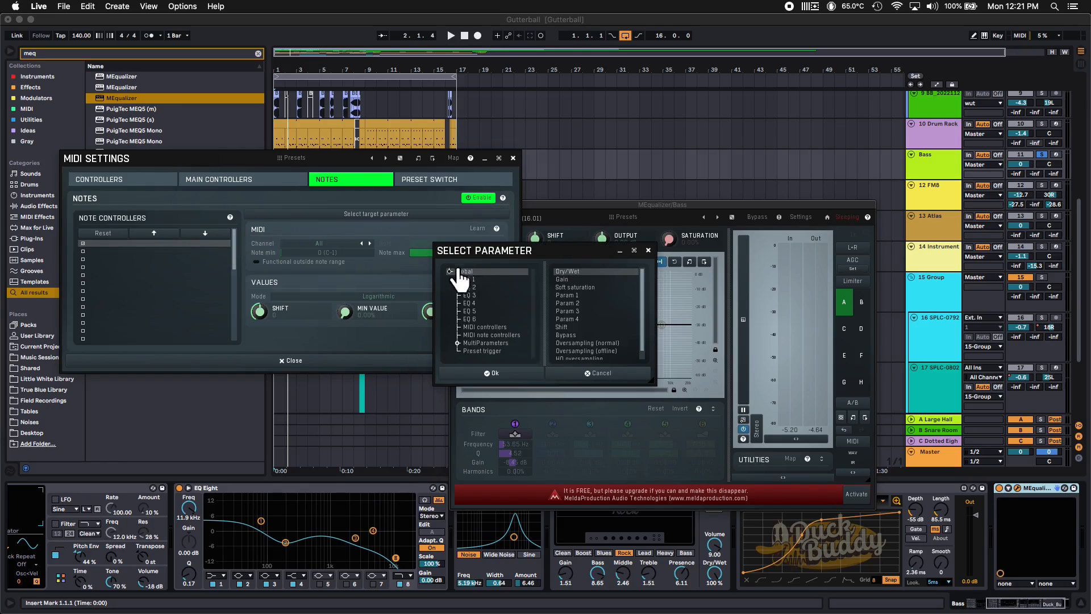
pyautogui.click(469, 278)
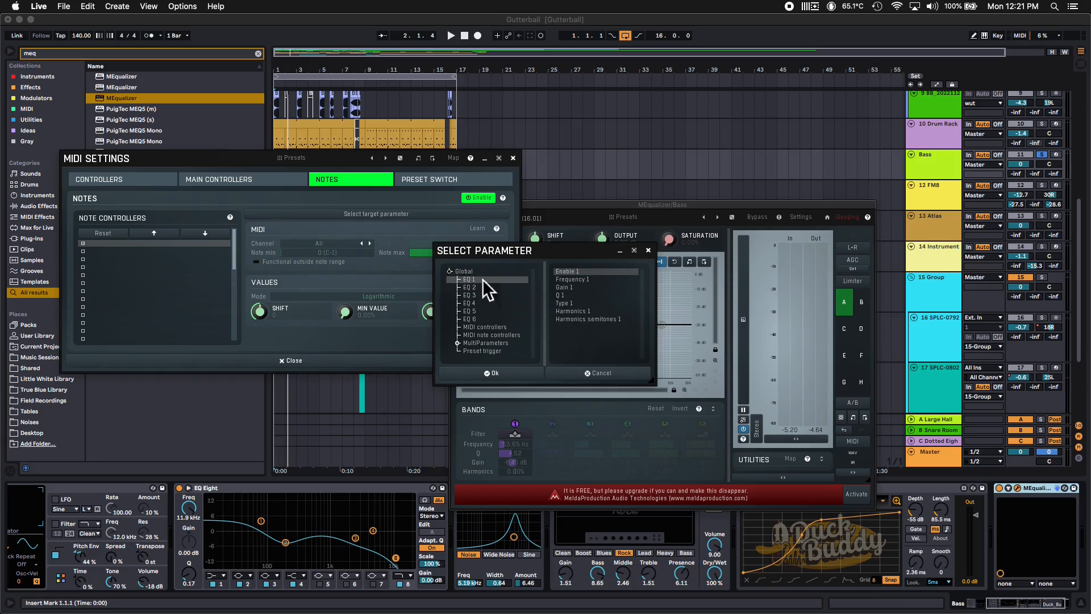
pyautogui.click(583, 278)
pyautogui.click(488, 373)
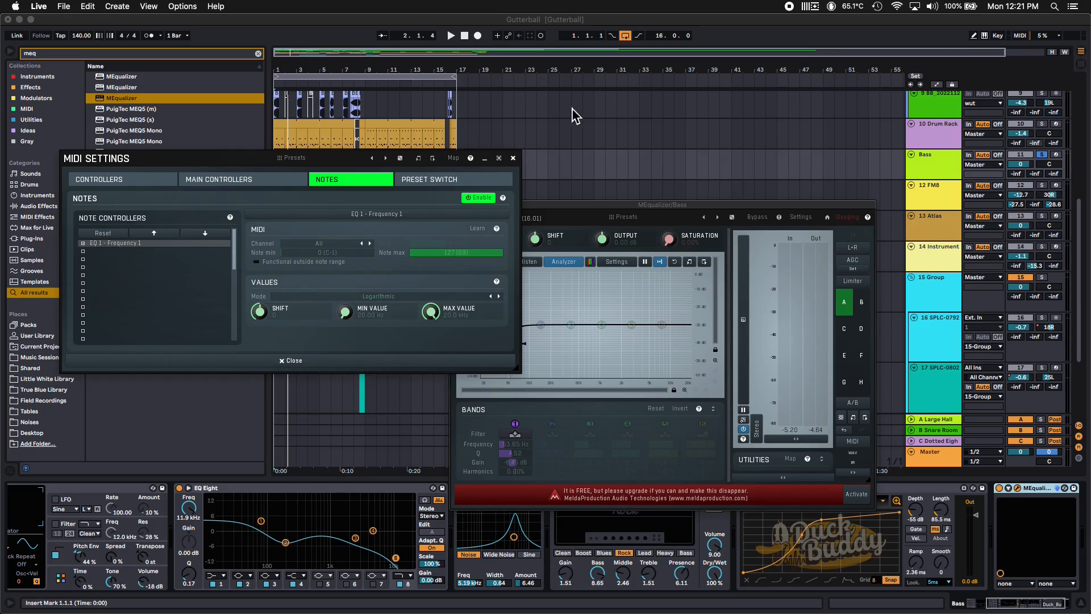
# Move the MIDI settings window clear of the EQ graph and play the bass to check whether band 1 follows the notes
pyautogui.click(726, 27)
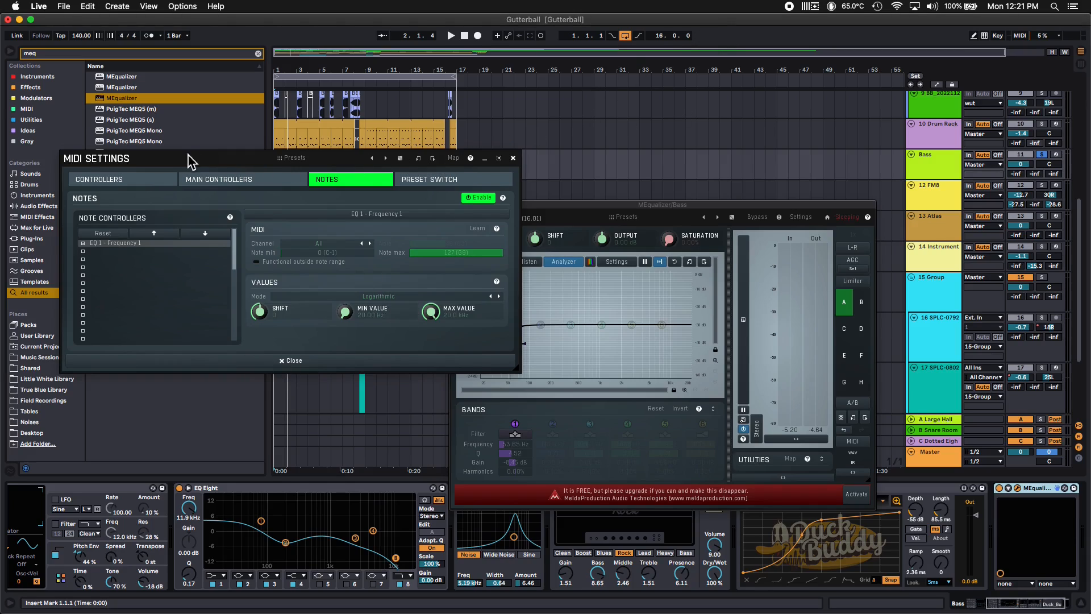
pyautogui.moveTo(189, 161); pyautogui.dragTo(125, 170)
pyautogui.click(689, 31)
pyautogui.press('space')
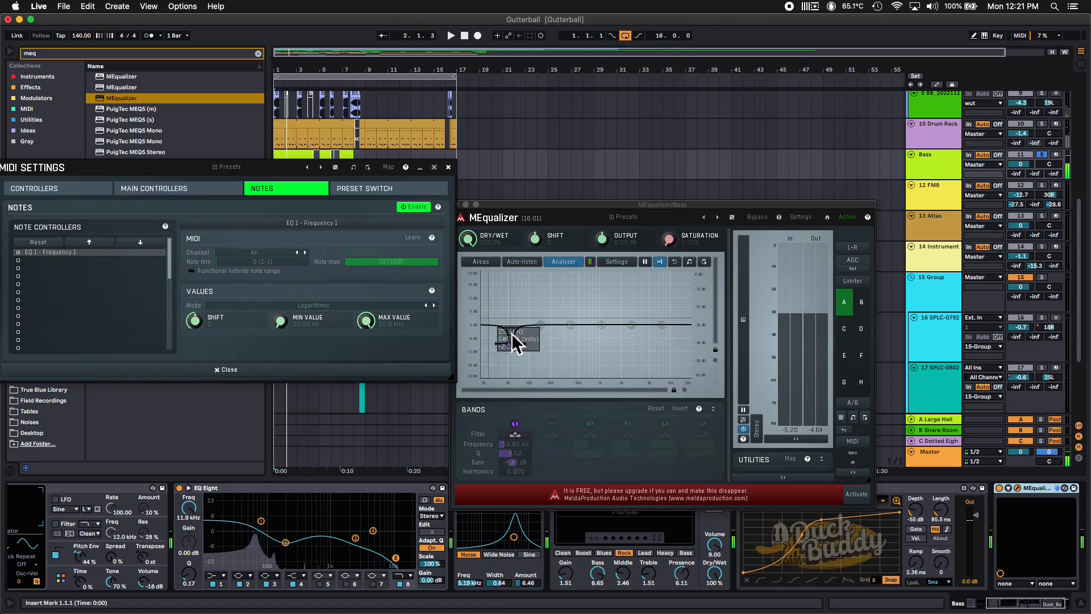
pyautogui.press('space')
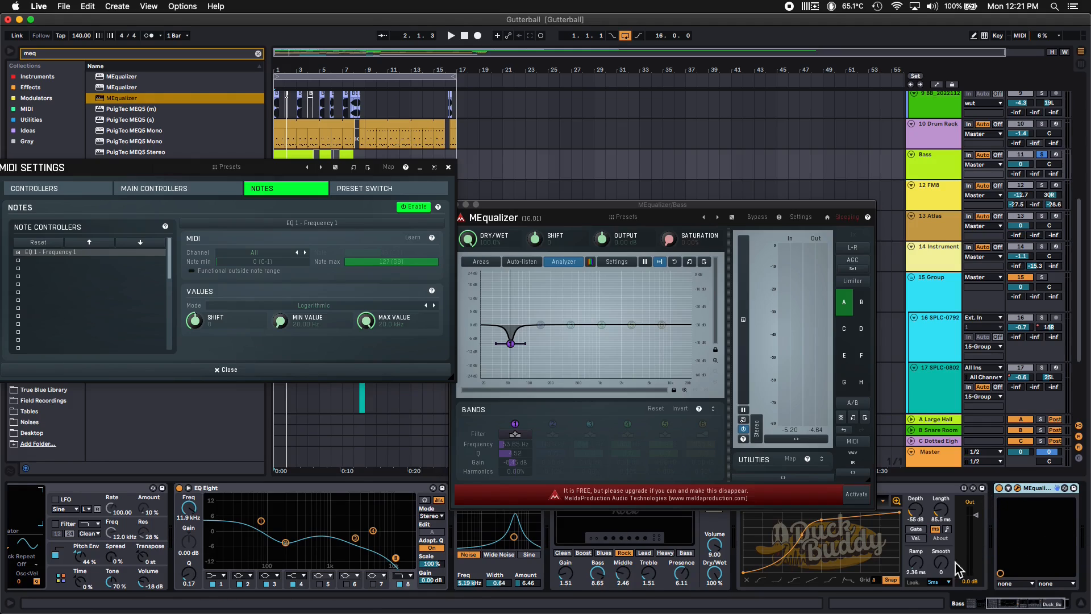
# Group Operator into an Instrument Rack, show its chain list and create a second, empty chain
pyautogui.hscroll(-5, 958, 569)
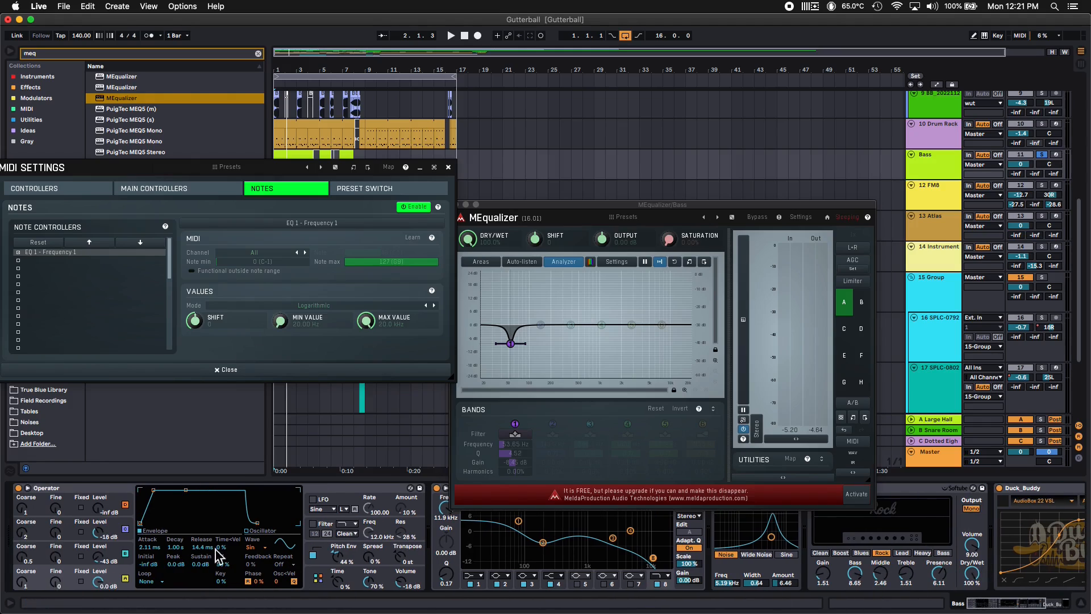
pyautogui.click(59, 490)
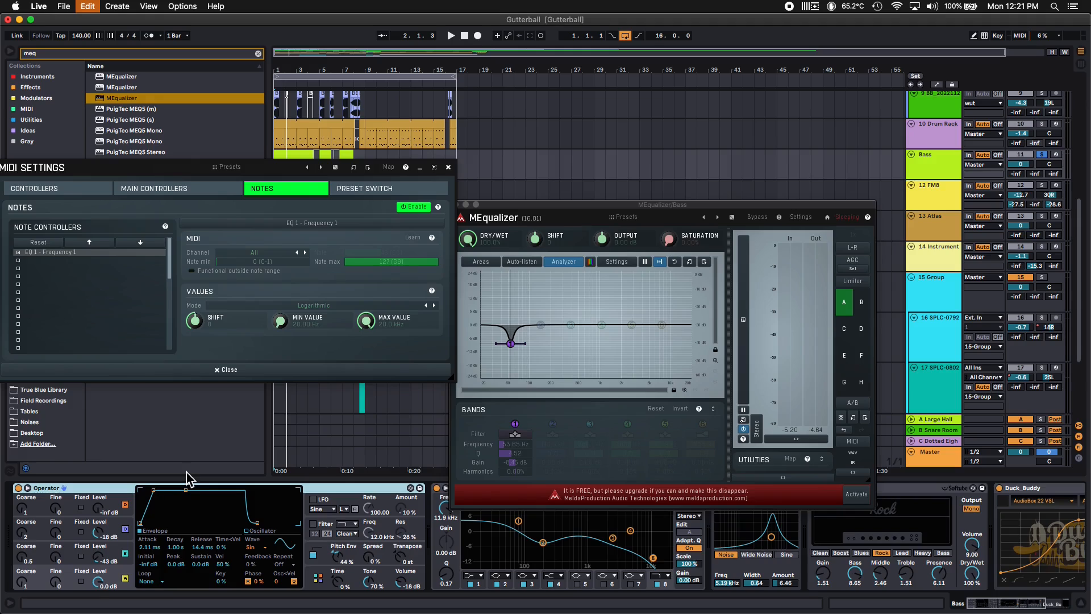
pyautogui.press('super+g')
pyautogui.click(20, 529)
pyautogui.rightClick(67, 543)
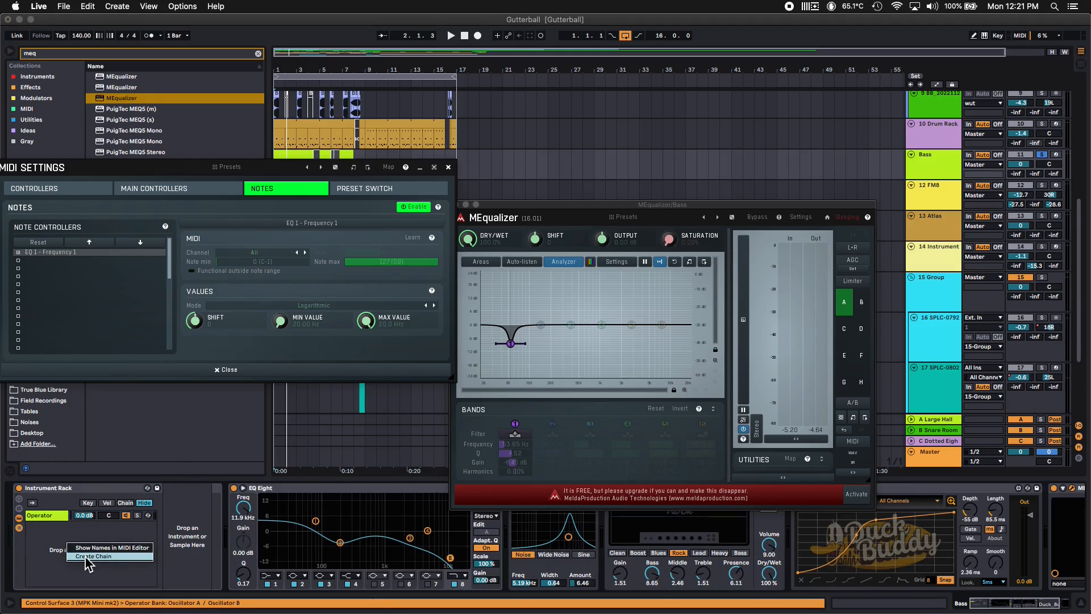
pyautogui.click(89, 557)
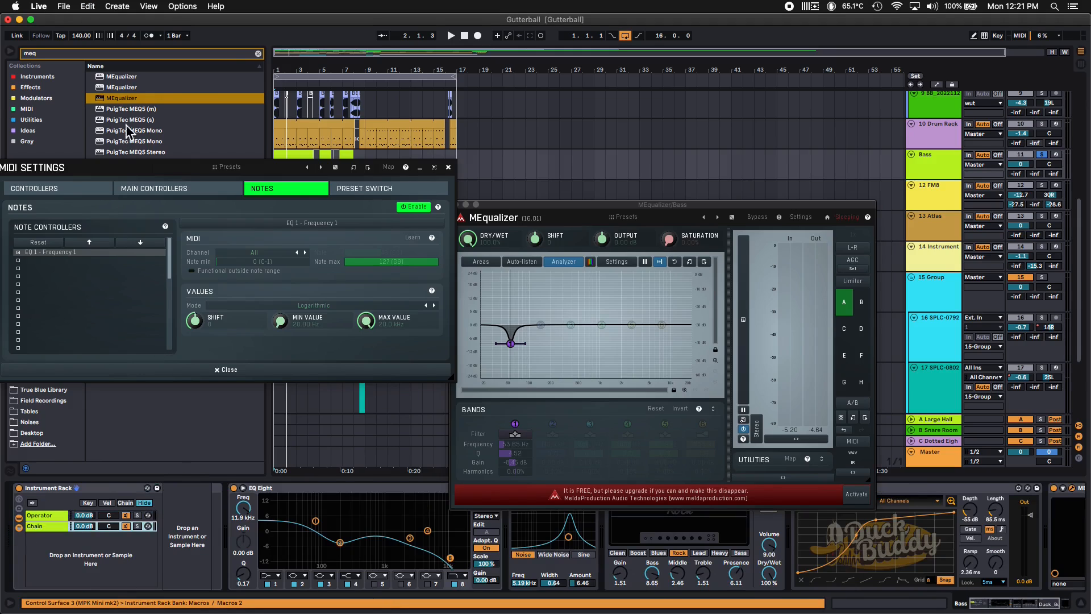
# Clear the browser search, list the instruments and add External Instrument to the rack's new empty chain
pyautogui.click(259, 53)
pyautogui.moveTo(108, 172); pyautogui.dragTo(212, 164)
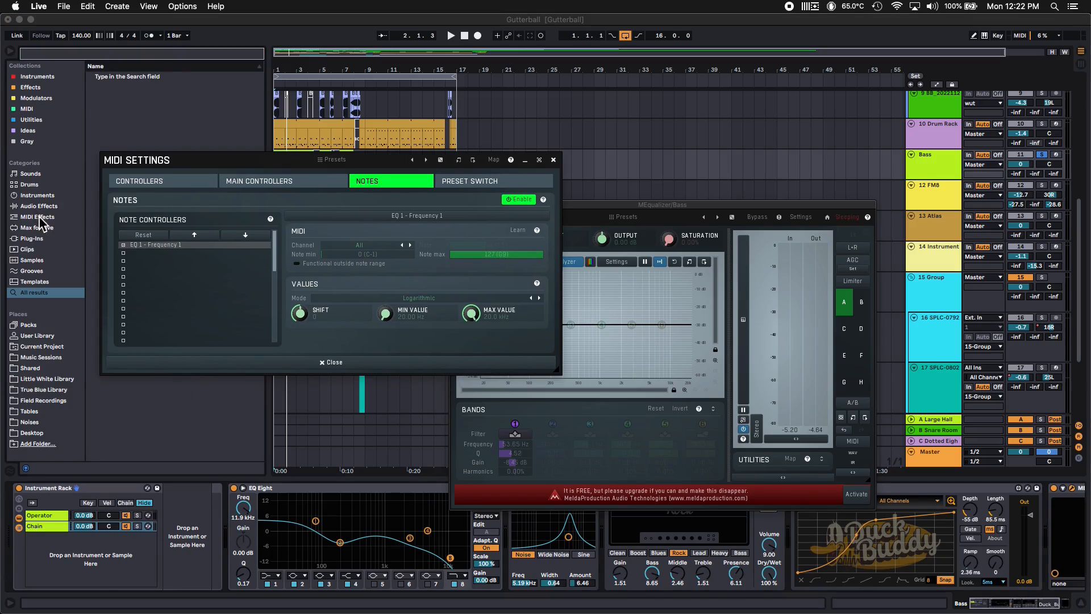
pyautogui.click(37, 197)
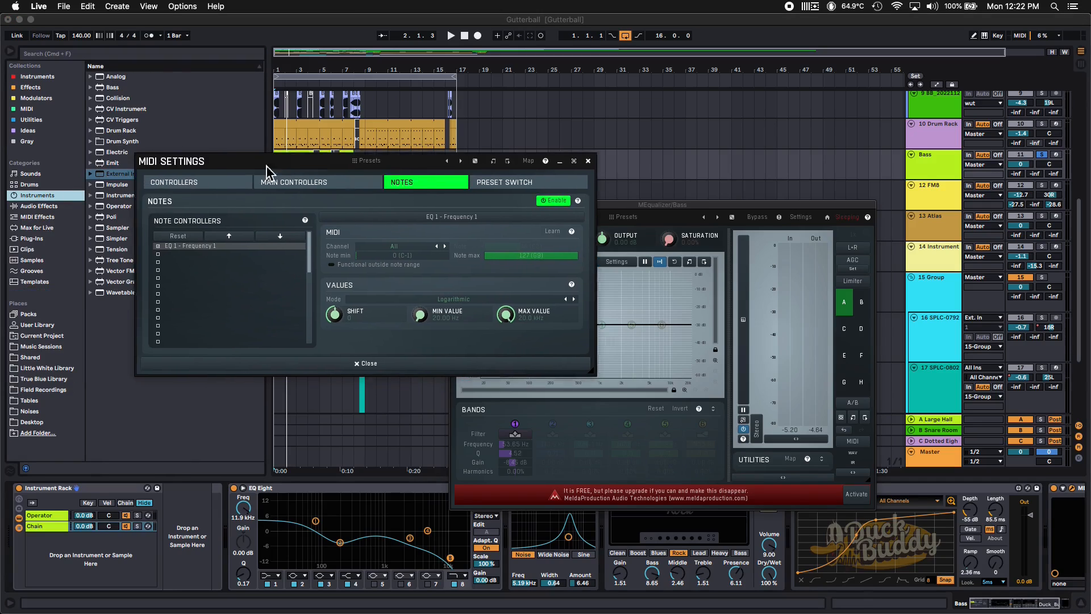
pyautogui.moveTo(129, 174); pyautogui.dragTo(193, 534)
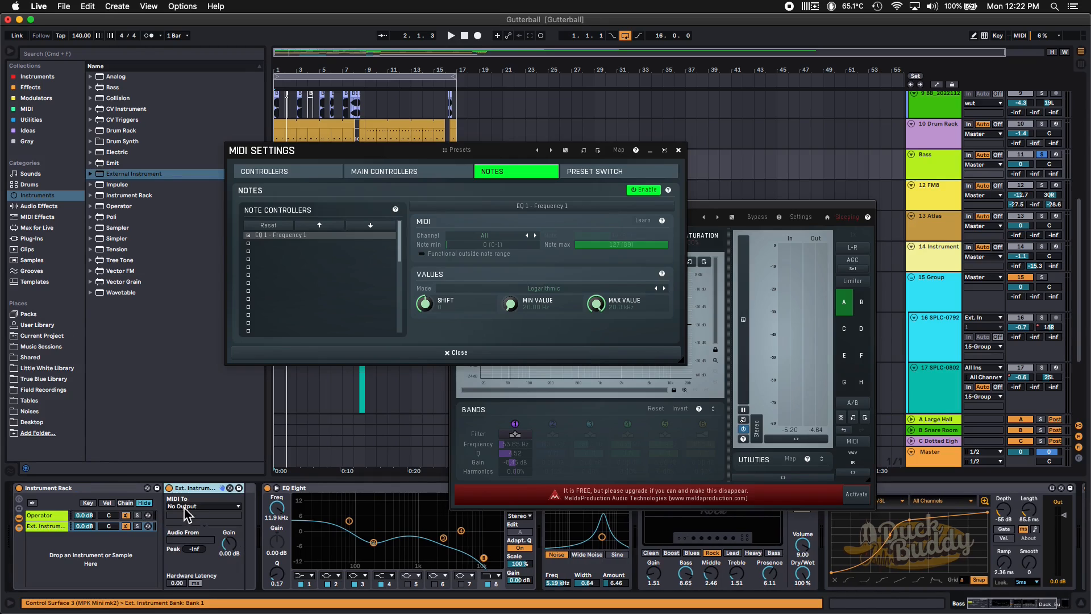
# Route the External Instrument's MIDI output to the Bass track with 1-MEqualizer as its destination
pyautogui.click(186, 507)
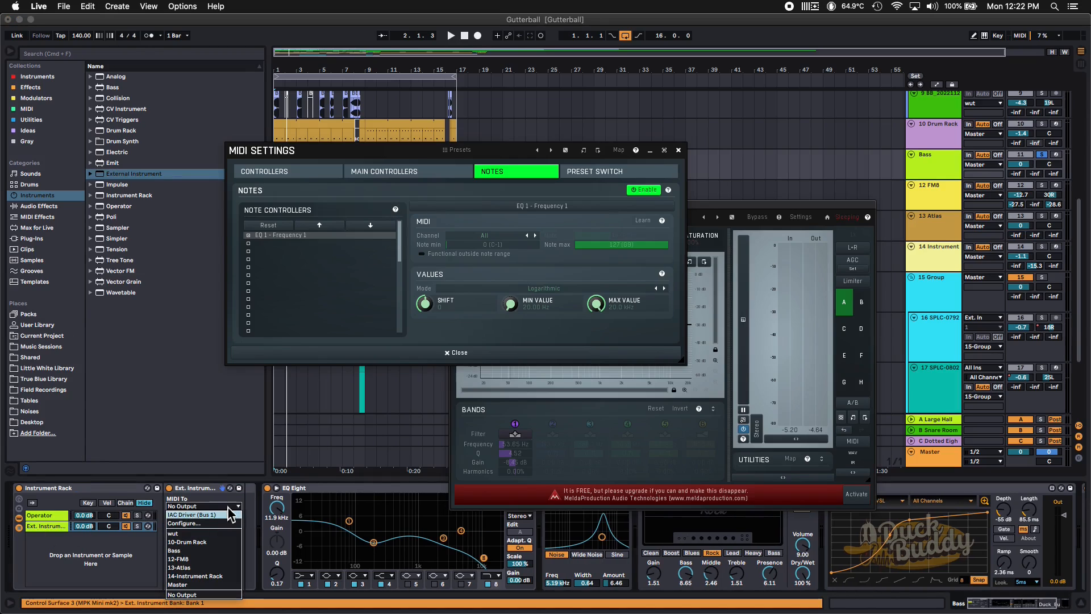
pyautogui.click(181, 559)
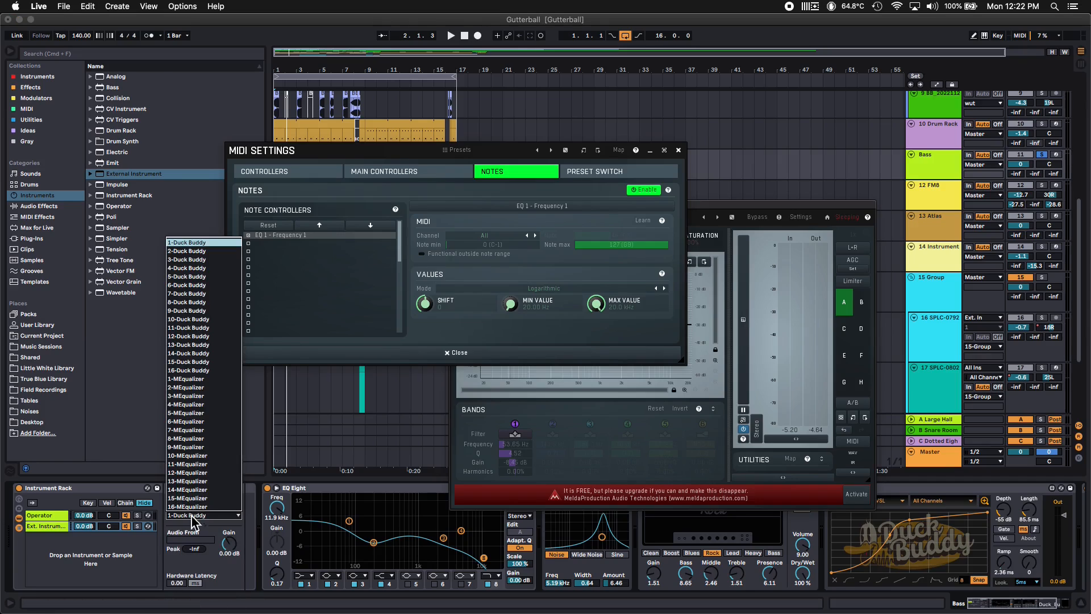
pyautogui.click(193, 515)
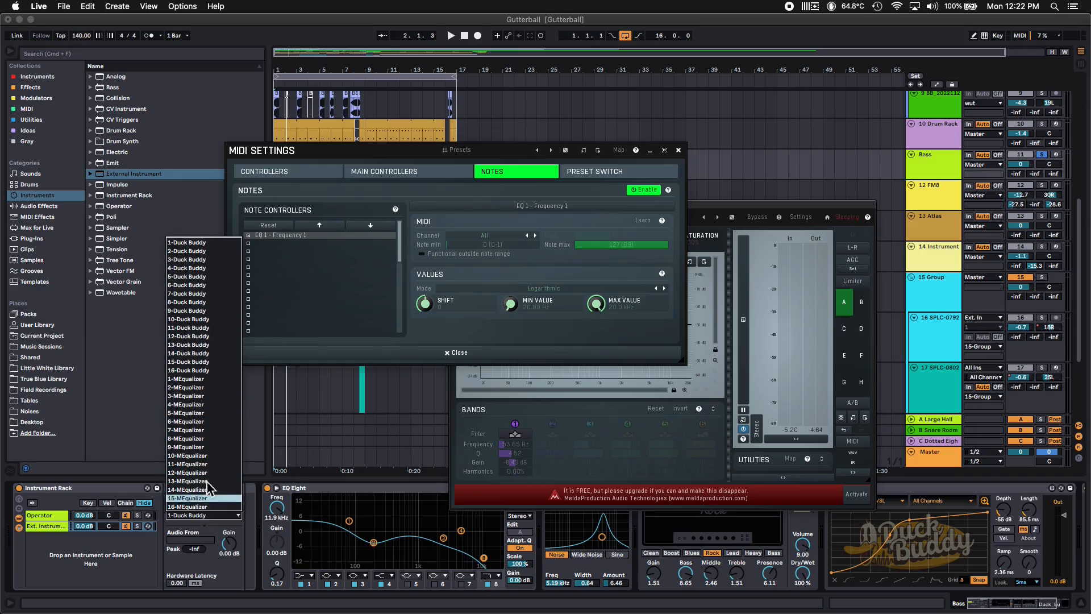
pyautogui.click(188, 379)
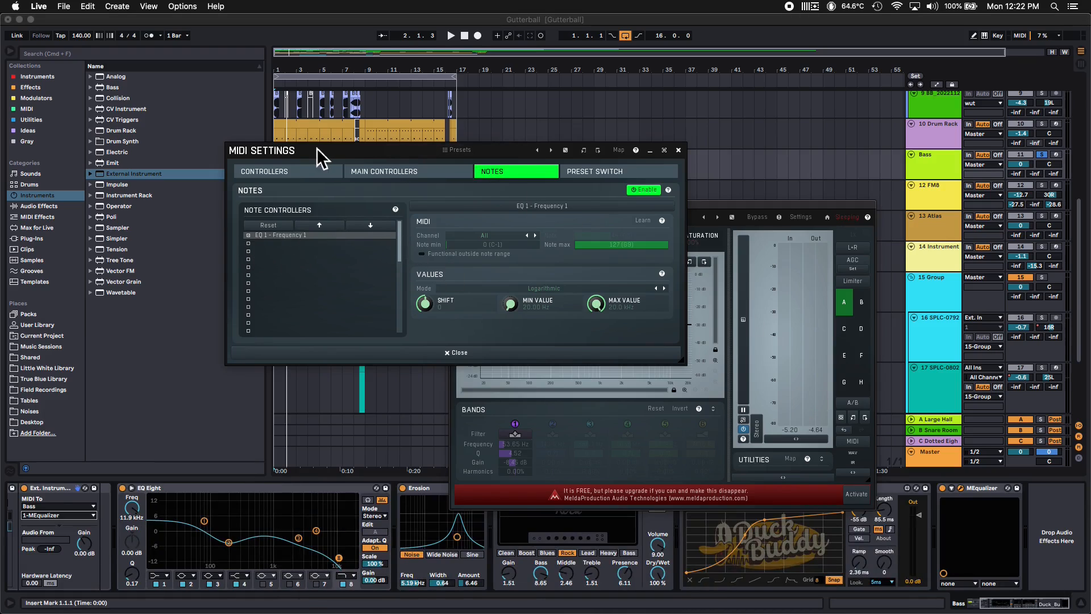
# Place the MIDI settings and MEqualizer windows side by side and play the bass to test band 1's note tracking
pyautogui.moveTo(317, 148); pyautogui.dragTo(178, 215)
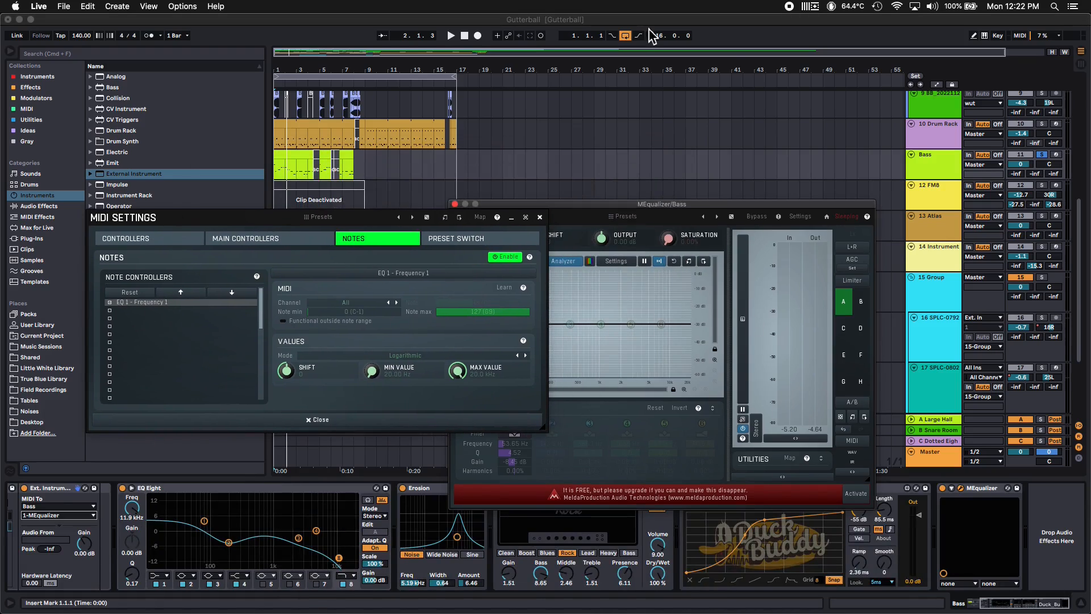
pyautogui.click(721, 74)
pyautogui.press('space')
pyautogui.moveTo(707, 203); pyautogui.dragTo(834, 201)
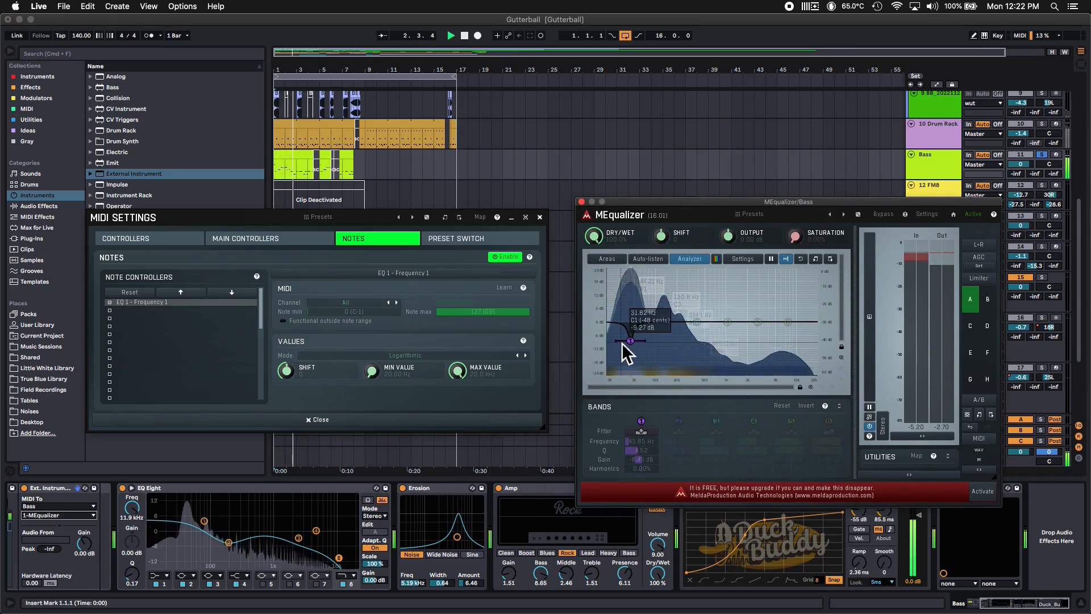
pyautogui.press('space')
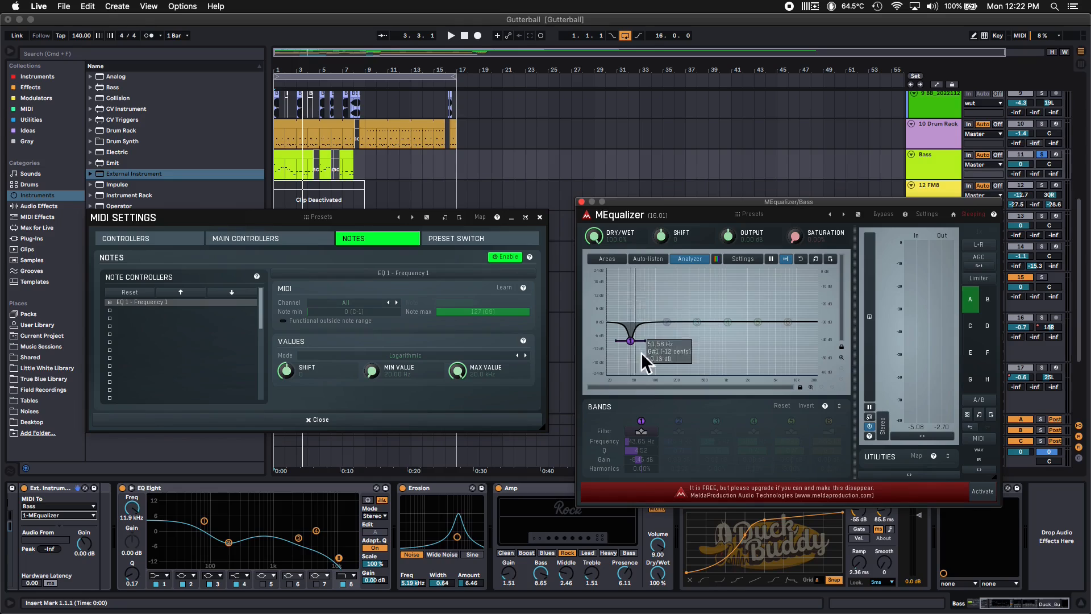
pyautogui.press('space')
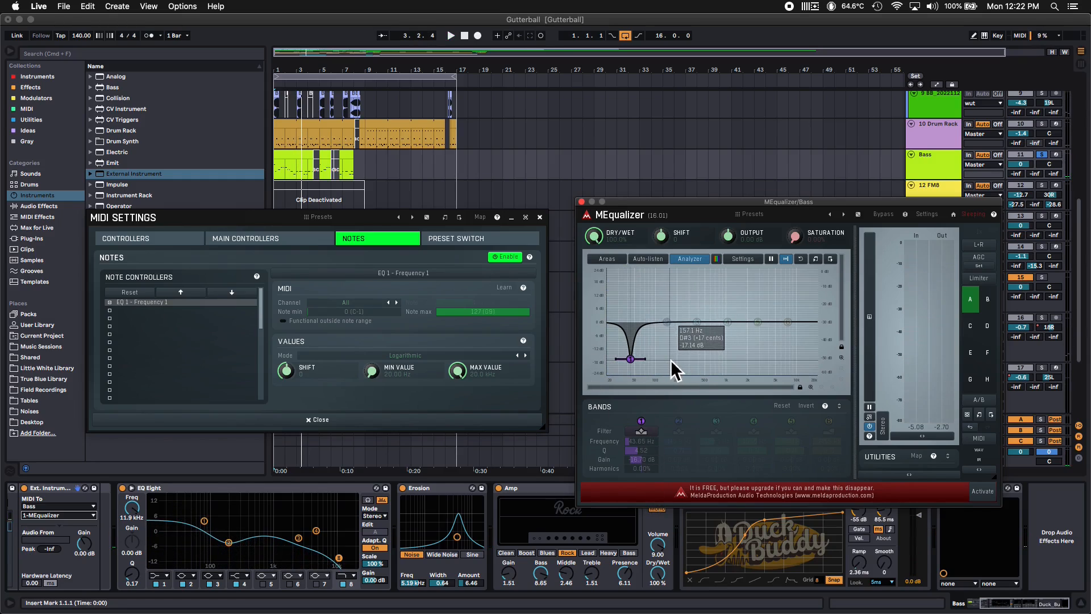
# Set the Shift value of the EQ 1 - Frequency 1 note controller to 12
pyautogui.click(177, 230)
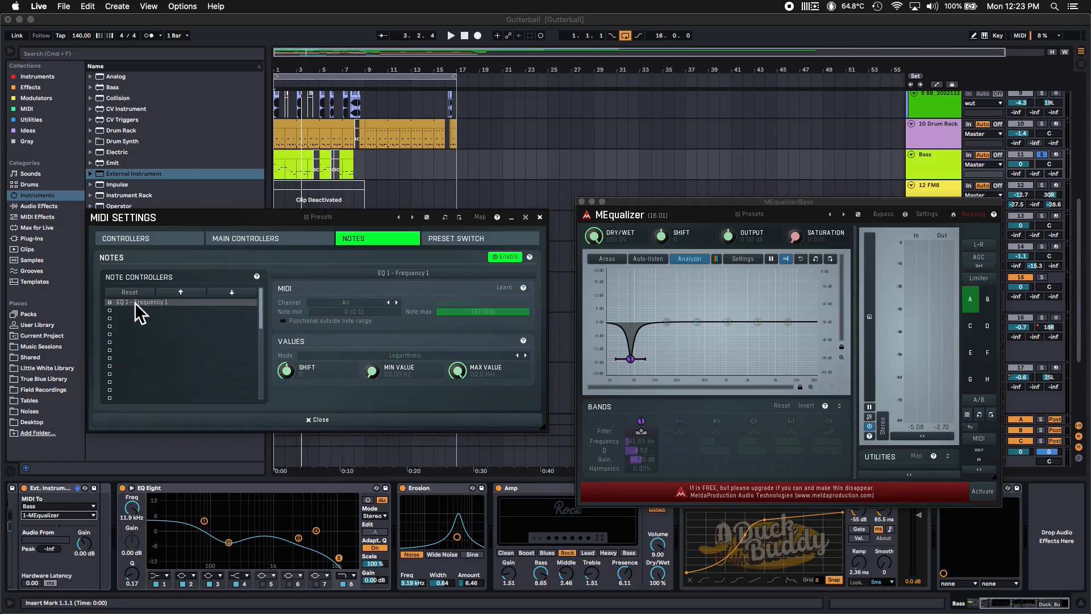
pyautogui.doubleClick(287, 372)
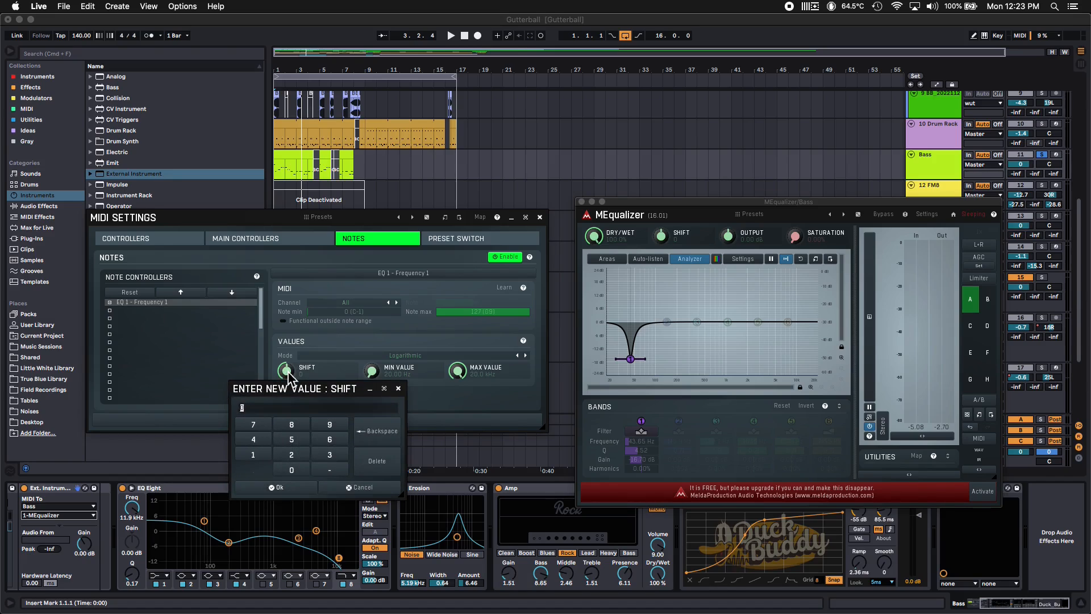
pyautogui.write('12')
pyautogui.press('Return')
# Play the bass while making band 1's gain cut shallower, and stop playback
pyautogui.press('space')
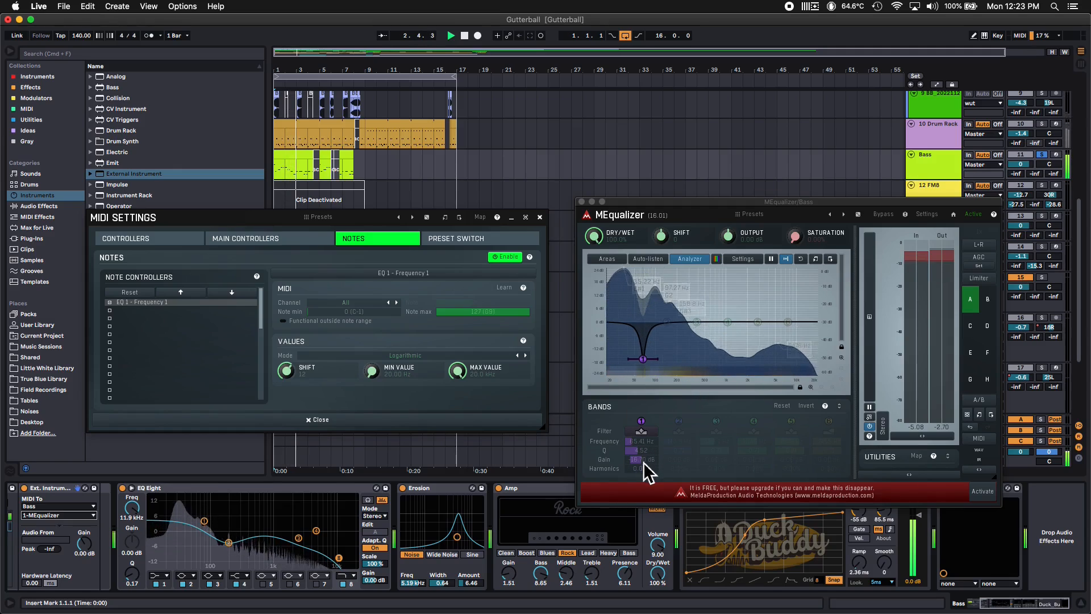
pyautogui.moveTo(644, 462); pyautogui.dragTo(647, 442)
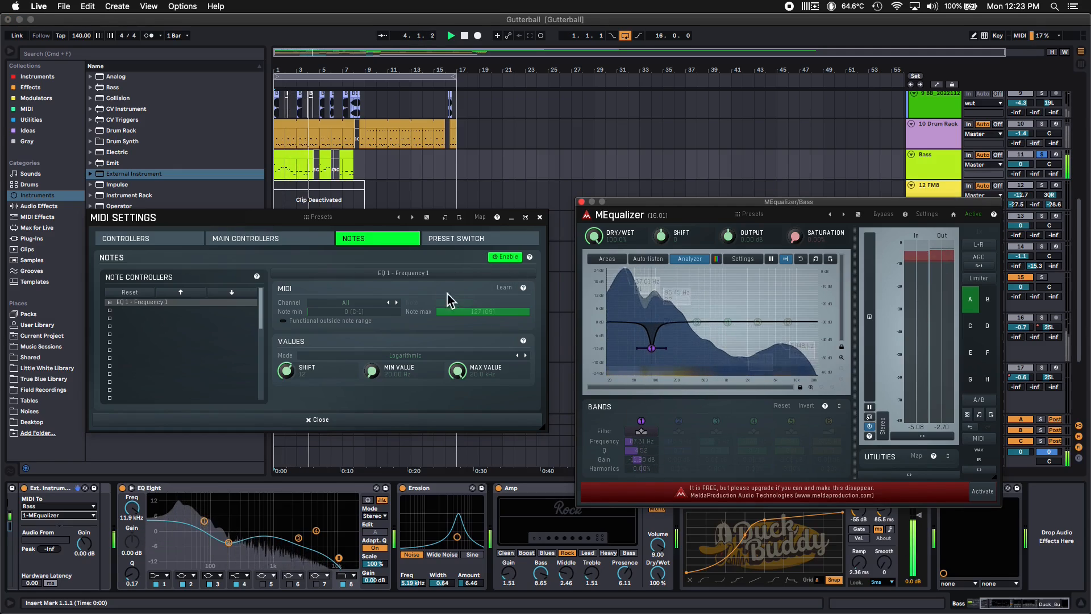
pyautogui.press('space')
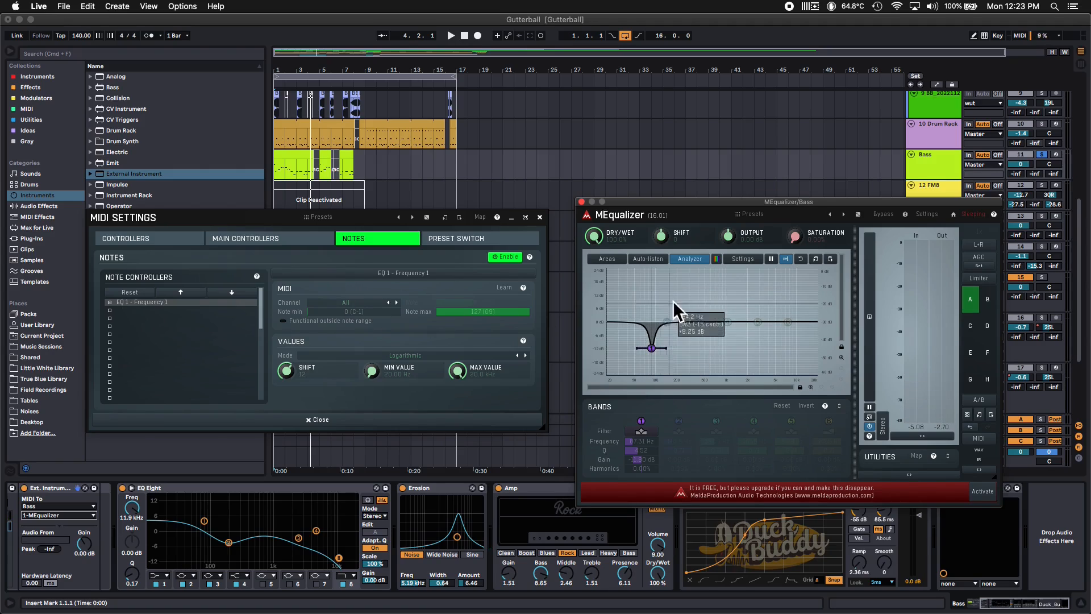
# Select the second, empty note controller, enable band 2 in the equalizer and lower its gain into a cut
pyautogui.click(169, 309)
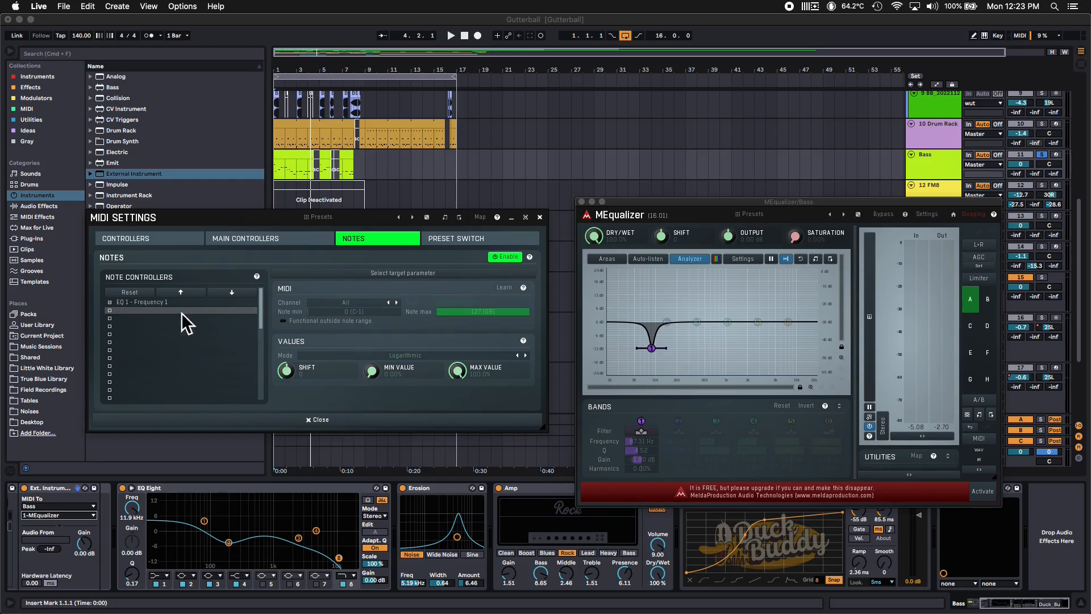
pyautogui.rightClick(396, 274)
pyautogui.click(479, 310)
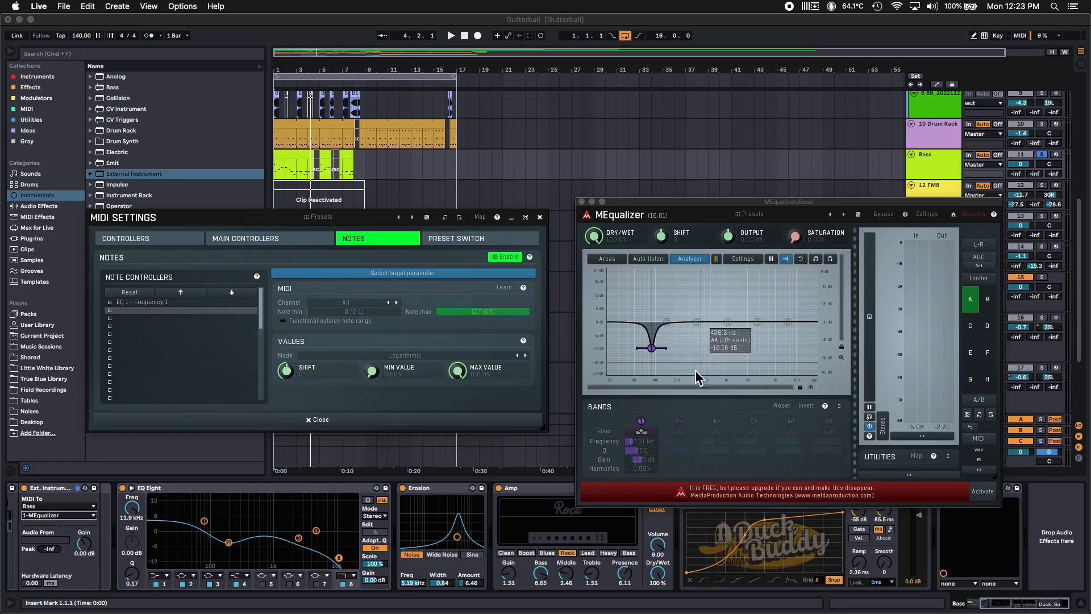
pyautogui.click(679, 421)
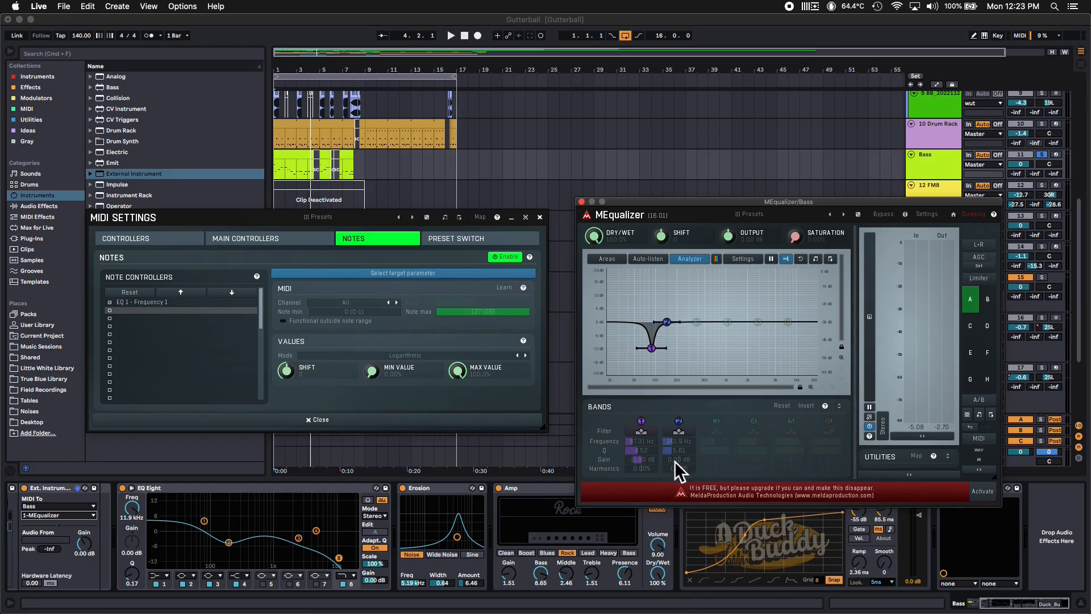
pyautogui.moveTo(678, 455); pyautogui.dragTo(682, 520)
# Assign EQ 2 - Frequency 2 as the target parameter of the second note controller
pyautogui.click(121, 313)
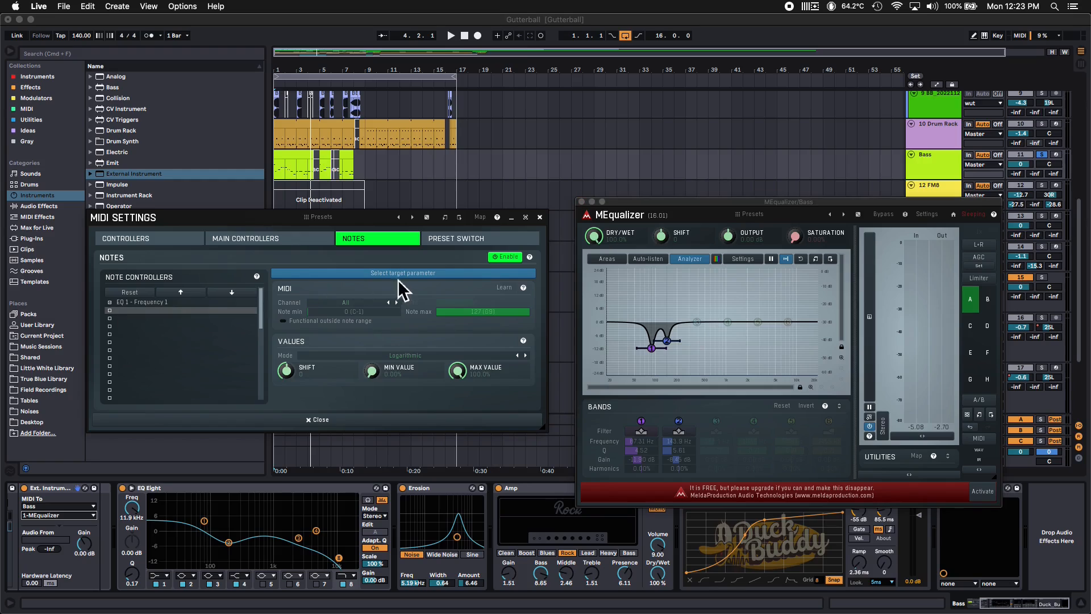
pyautogui.click(408, 271)
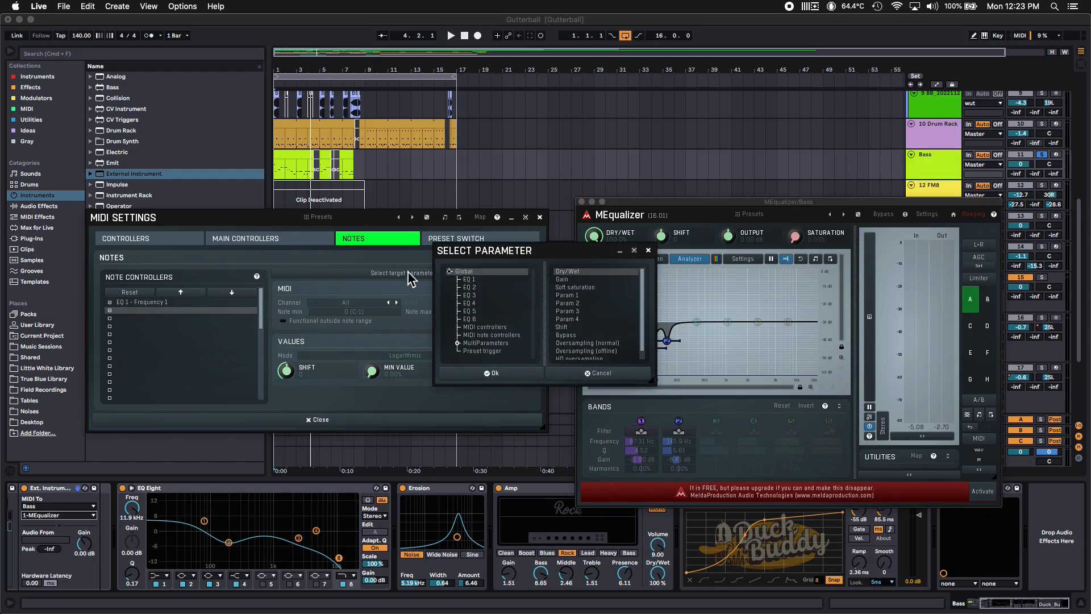
pyautogui.click(487, 287)
pyautogui.click(566, 279)
pyautogui.click(516, 373)
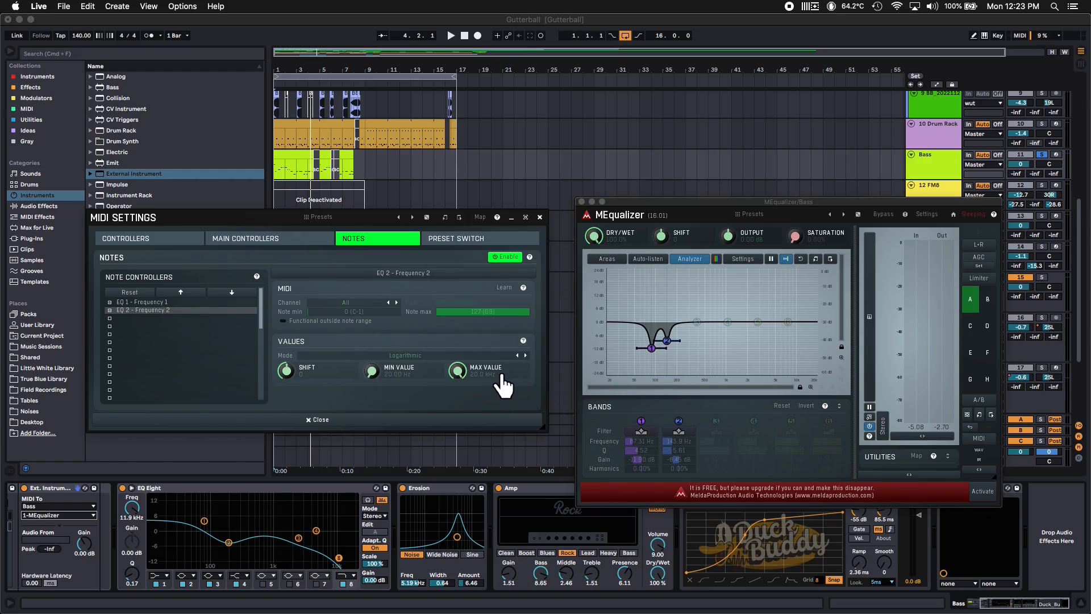
# Set the EQ 2 - Frequency 2 controller's Shift to 19, play the bass to check it and close the MIDI settings
pyautogui.doubleClick(285, 370)
pyautogui.write('19')
pyautogui.click(280, 488)
pyautogui.click(722, 201)
pyautogui.click(837, 22)
pyautogui.press('space')
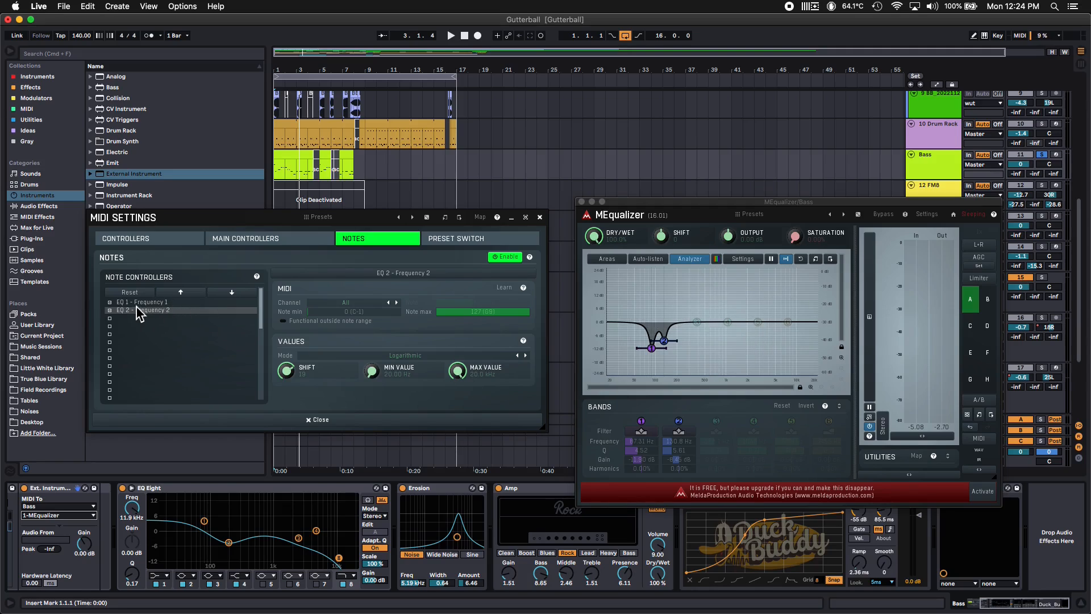
pyautogui.click(304, 421)
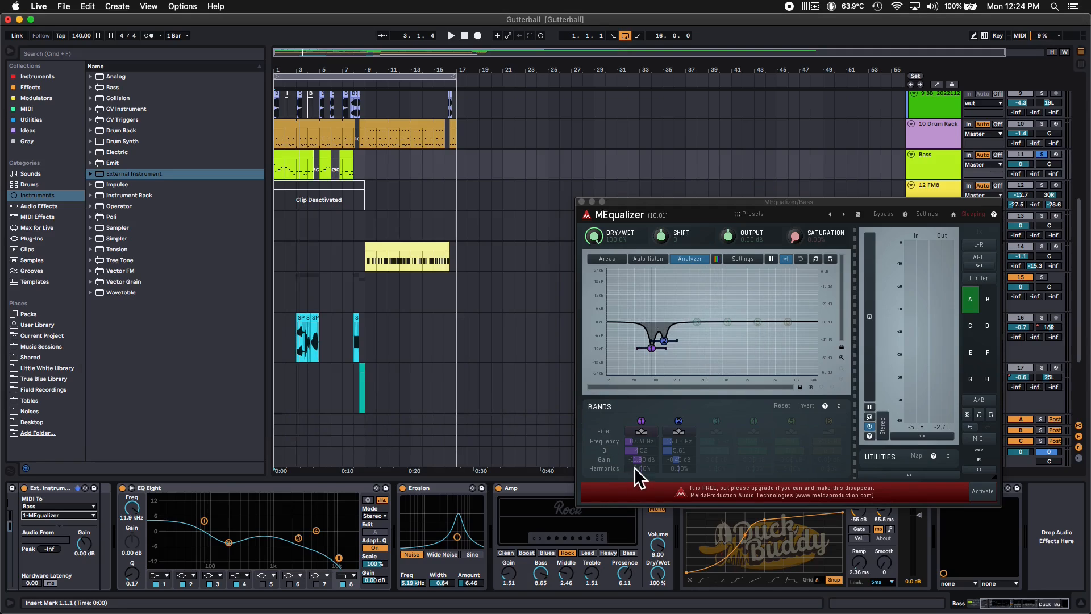
# Turn off band 2, raise band 1's harmonics so the cut repeats at its overtones, and play the bass
pyautogui.click(681, 421)
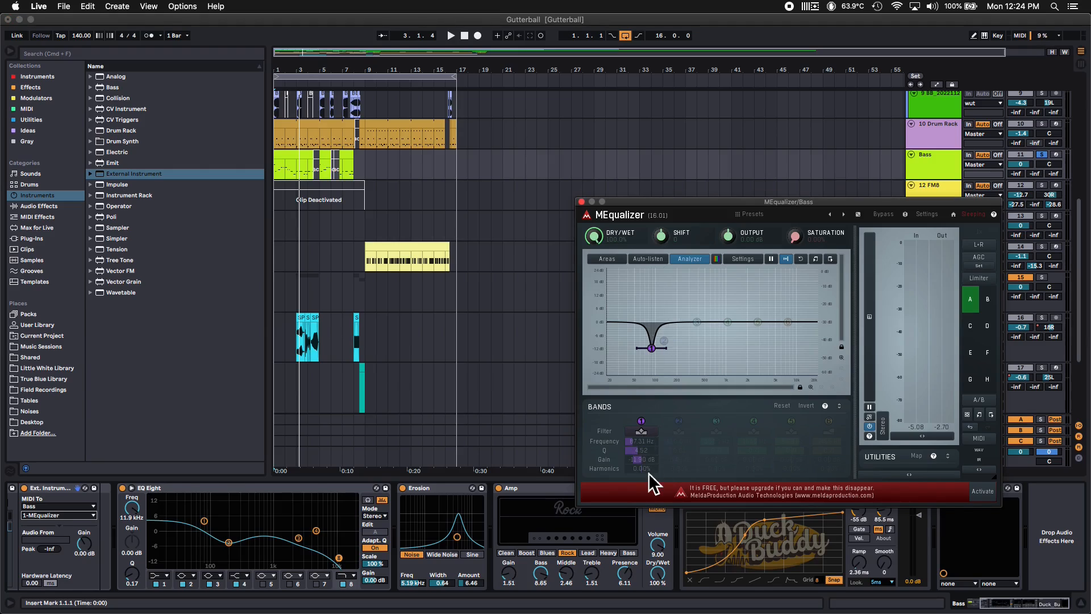
pyautogui.moveTo(651, 473); pyautogui.dragTo(640, 420)
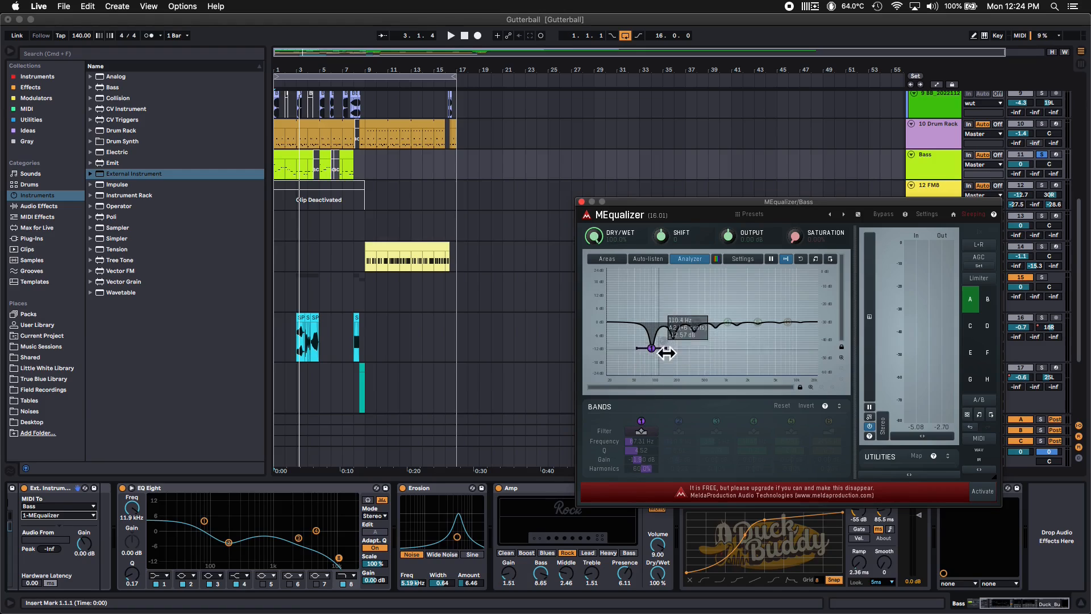
pyautogui.press('space')
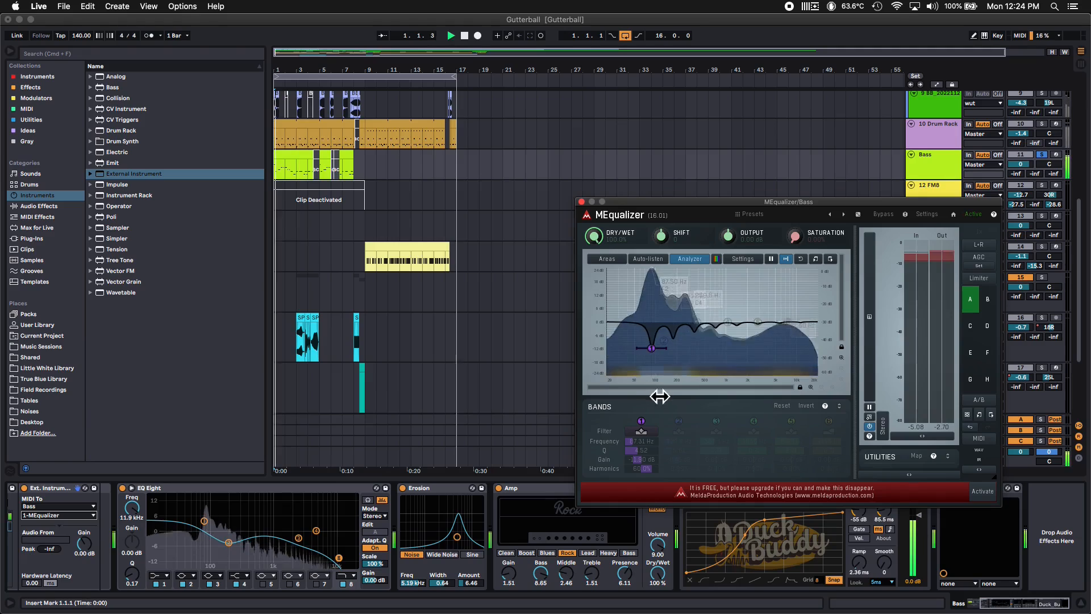
pyautogui.moveTo(650, 471)
pyautogui.mouseDown()
pyautogui.moveTo(649, 450)
pyautogui.moveTo(649, 468)
pyautogui.mouseUp()
pyautogui.press('space')
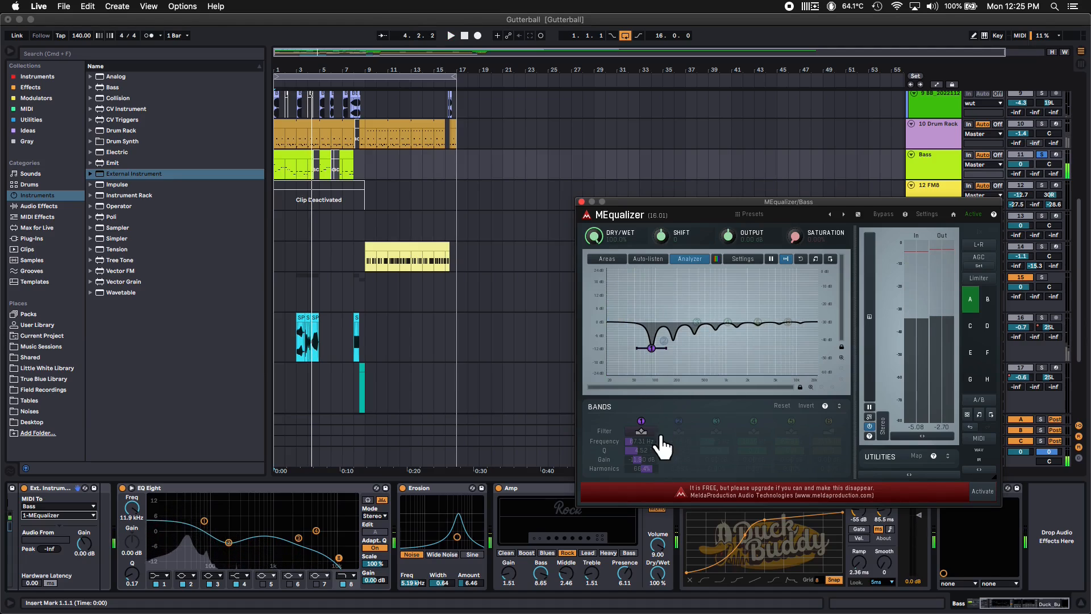
# Lower band 1's harmonics to a negative amount for alternating boosts and cuts, and play the bass to check it
pyautogui.moveTo(649, 475); pyautogui.dragTo(631, 613)
pyautogui.press('space')
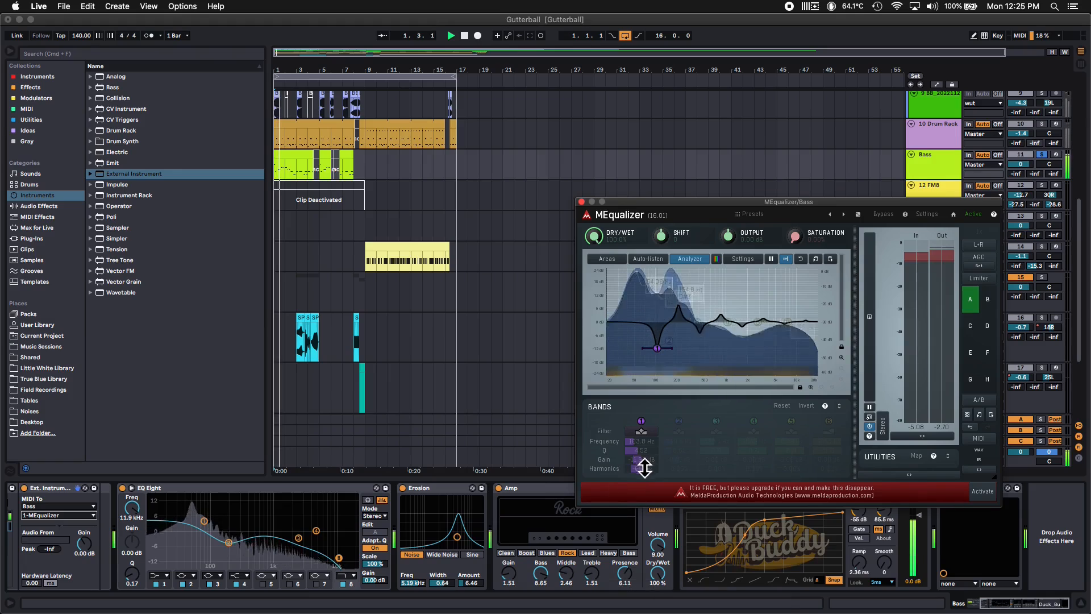
pyautogui.press('space')
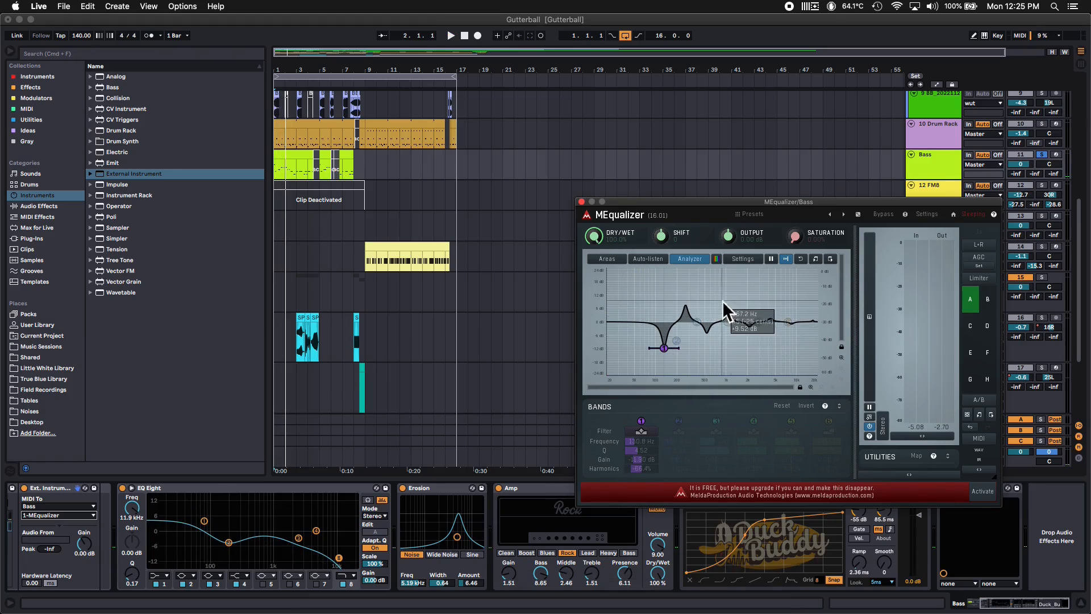